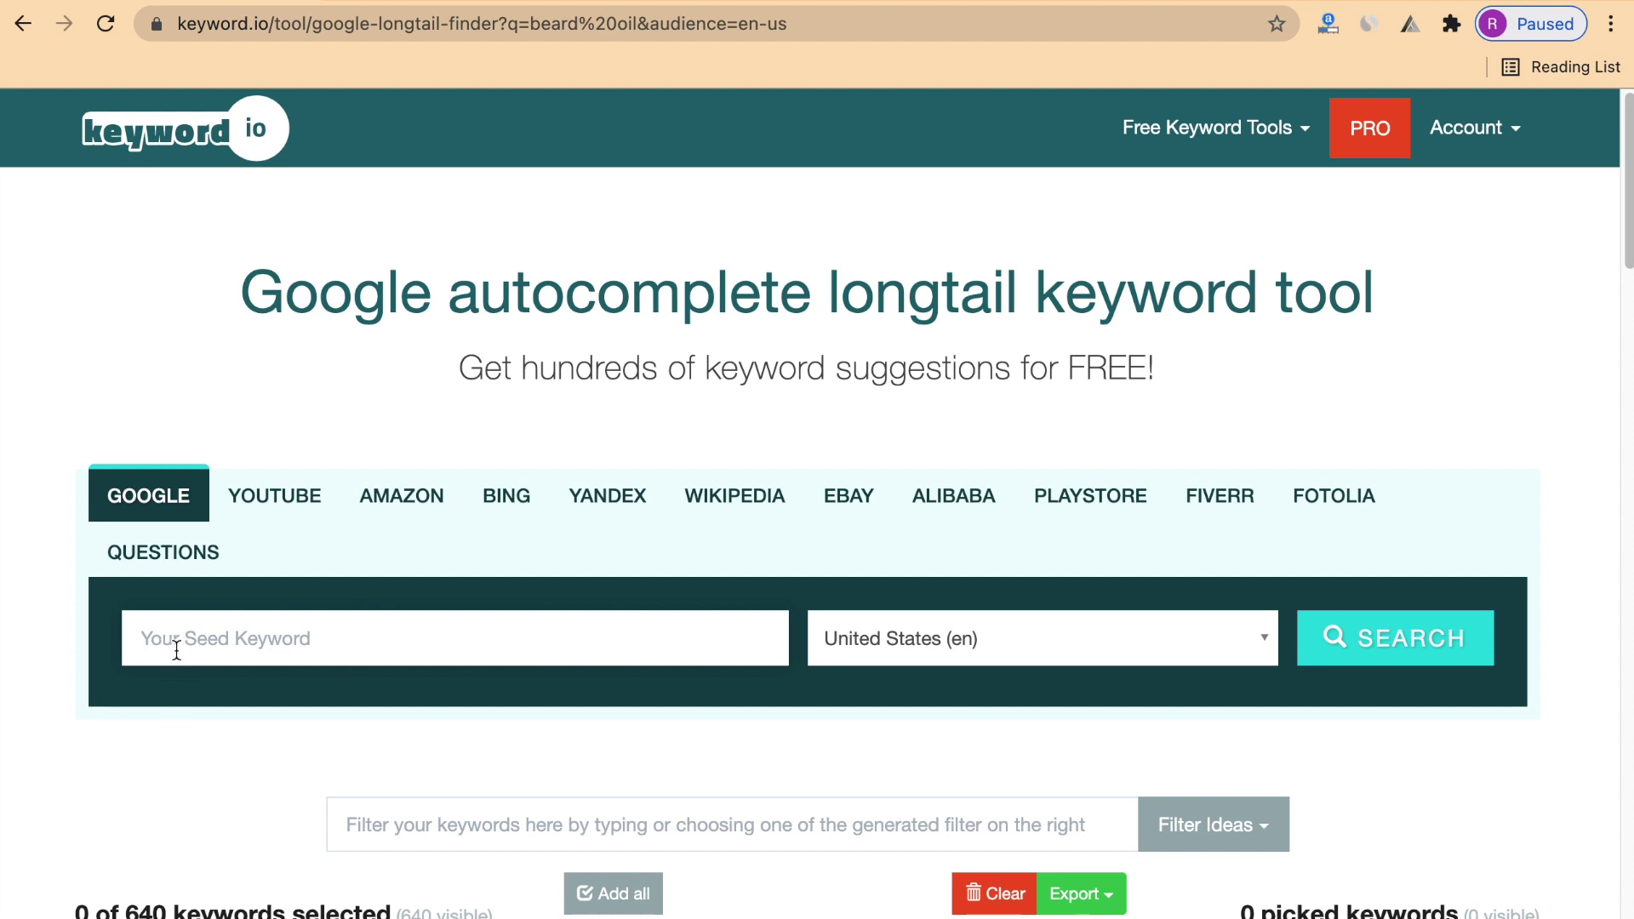
# Generate Google longtail keyword suggestions for the seed keyword "keto diet" with United States (en) as the audience
pyautogui.write('keto diet')
pyautogui.click(1426, 644)
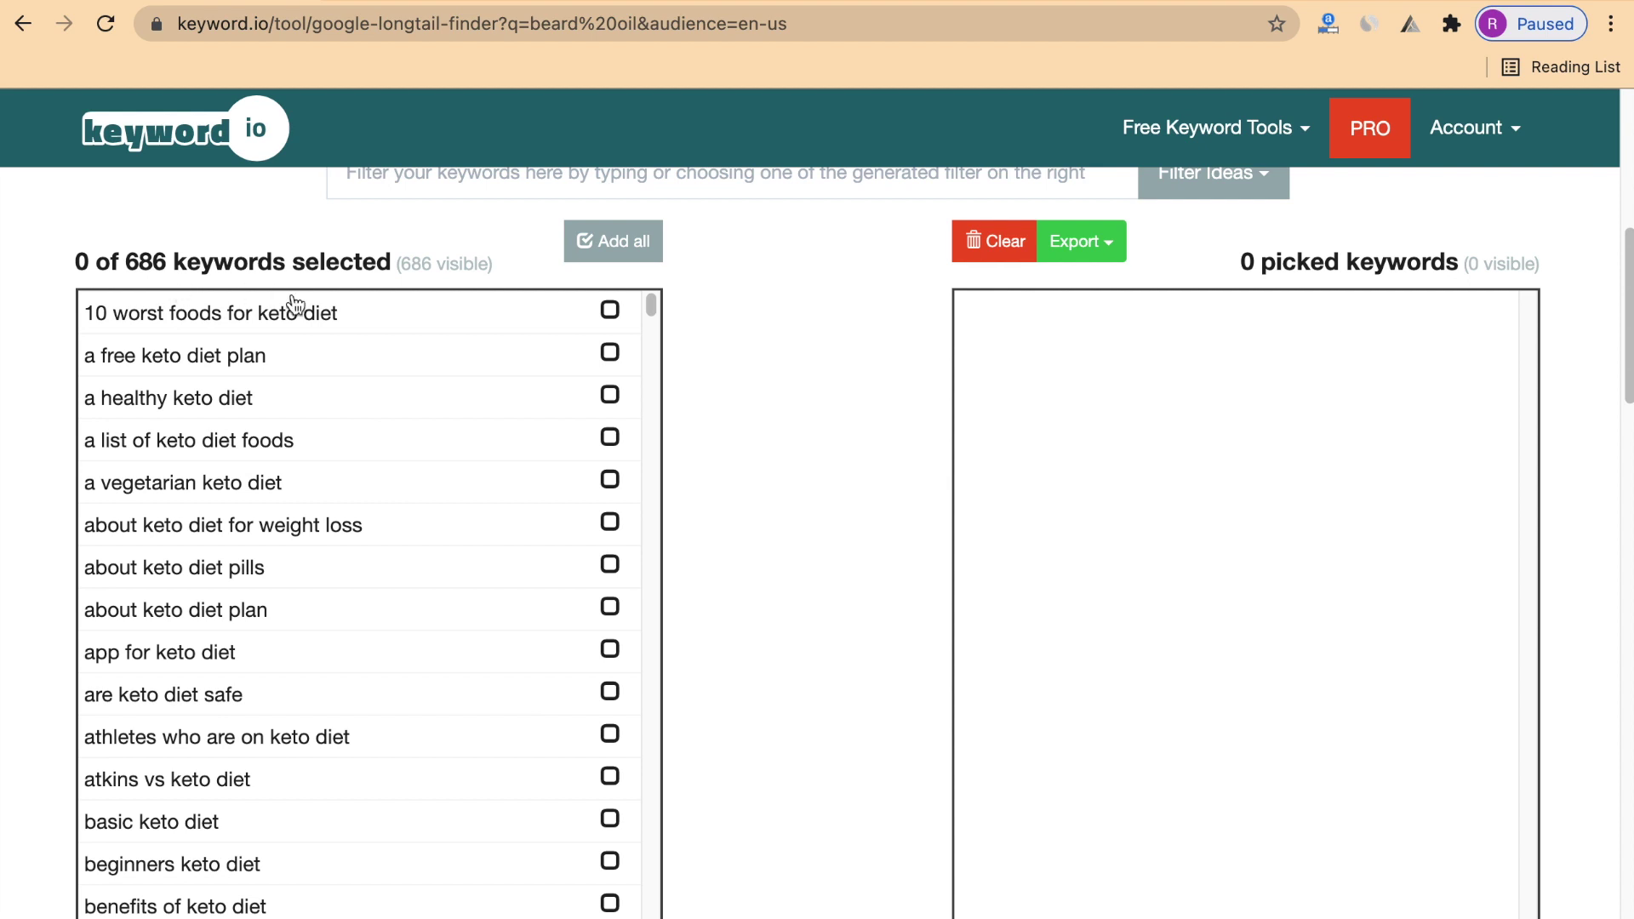
pyautogui.scroll(-1, 759, 560)
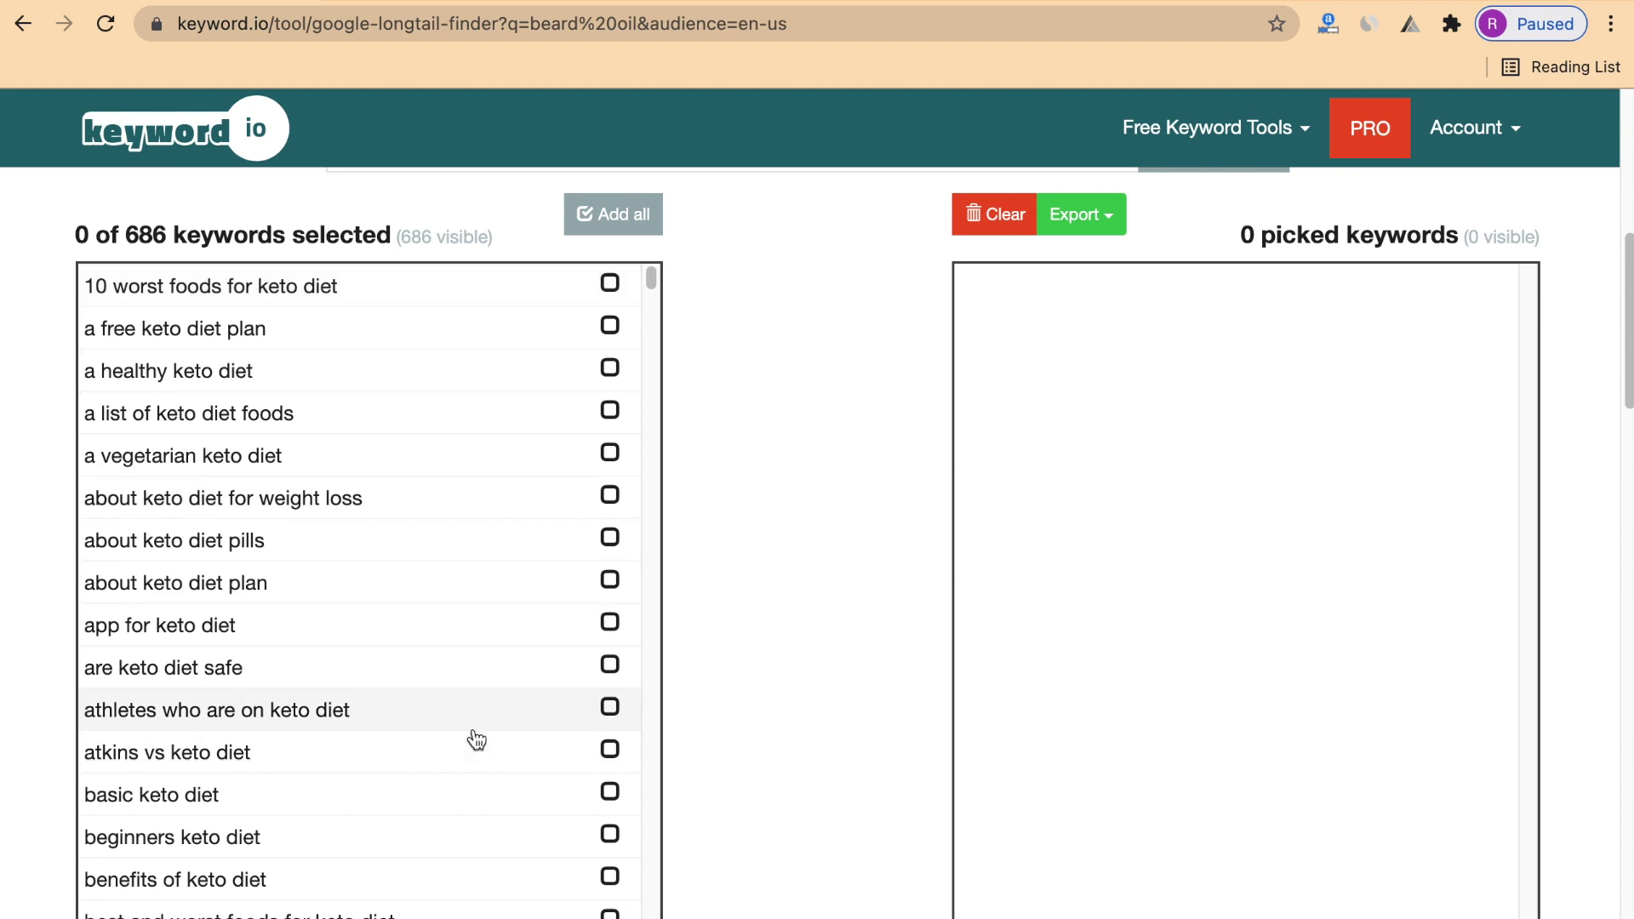
pyautogui.scroll(-1, 477, 740)
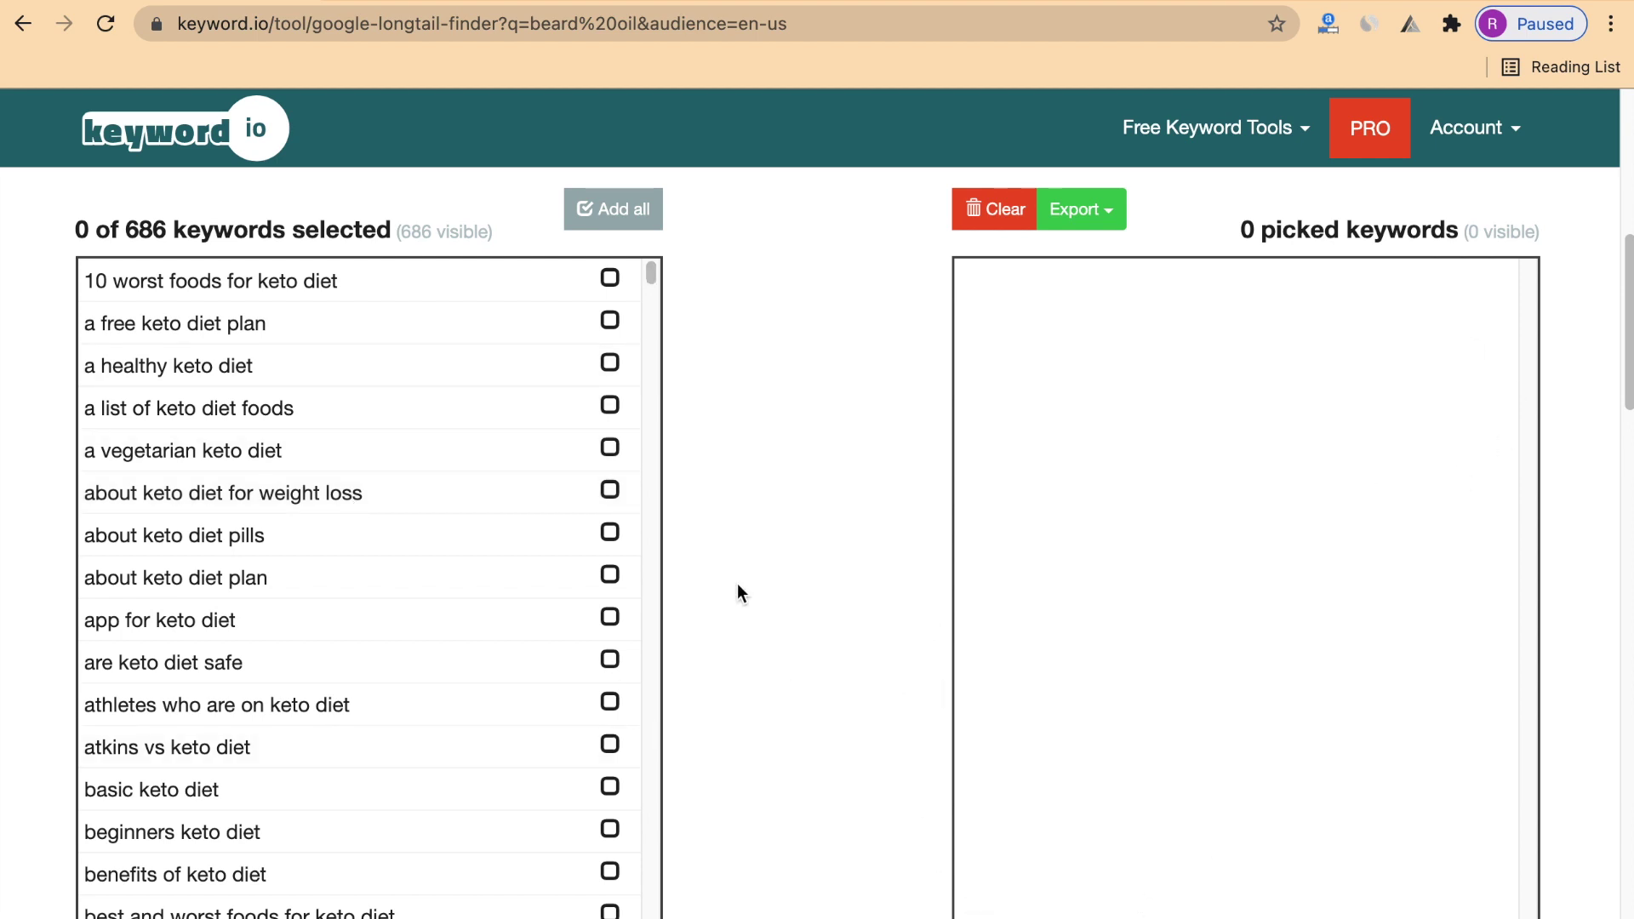
# Pick the keto diet keywords on weight loss (about), beginners, benefits, best and worst foods, best peanut butter, best supplements and best fruit
pyautogui.scroll(-1, 737, 584)
pyautogui.click(609, 436)
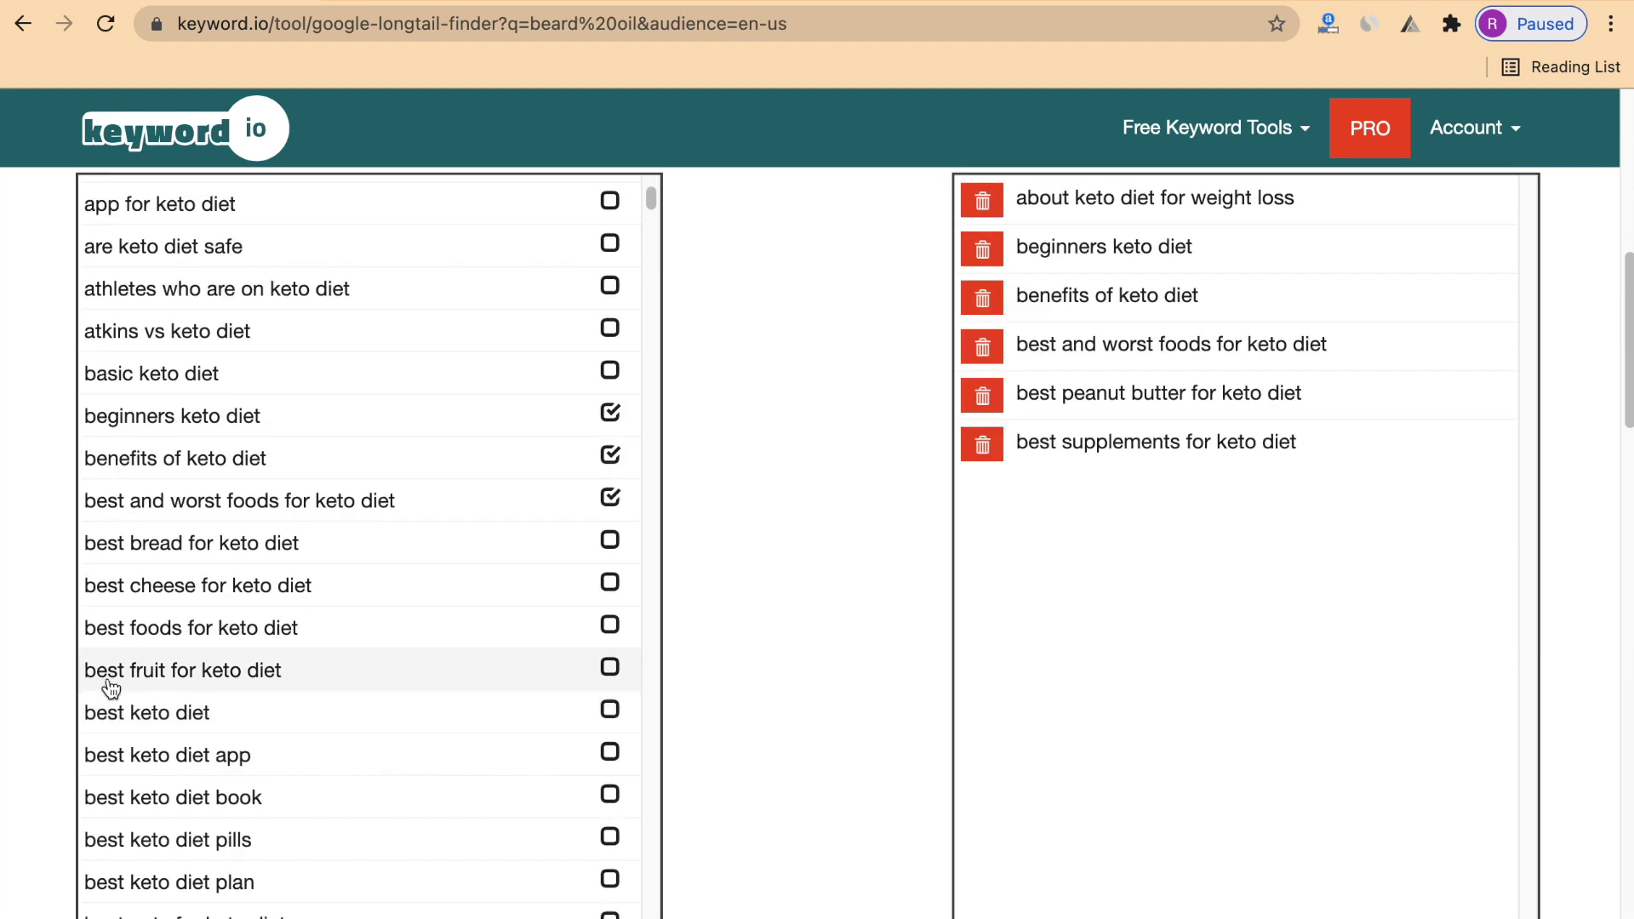
pyautogui.click(609, 667)
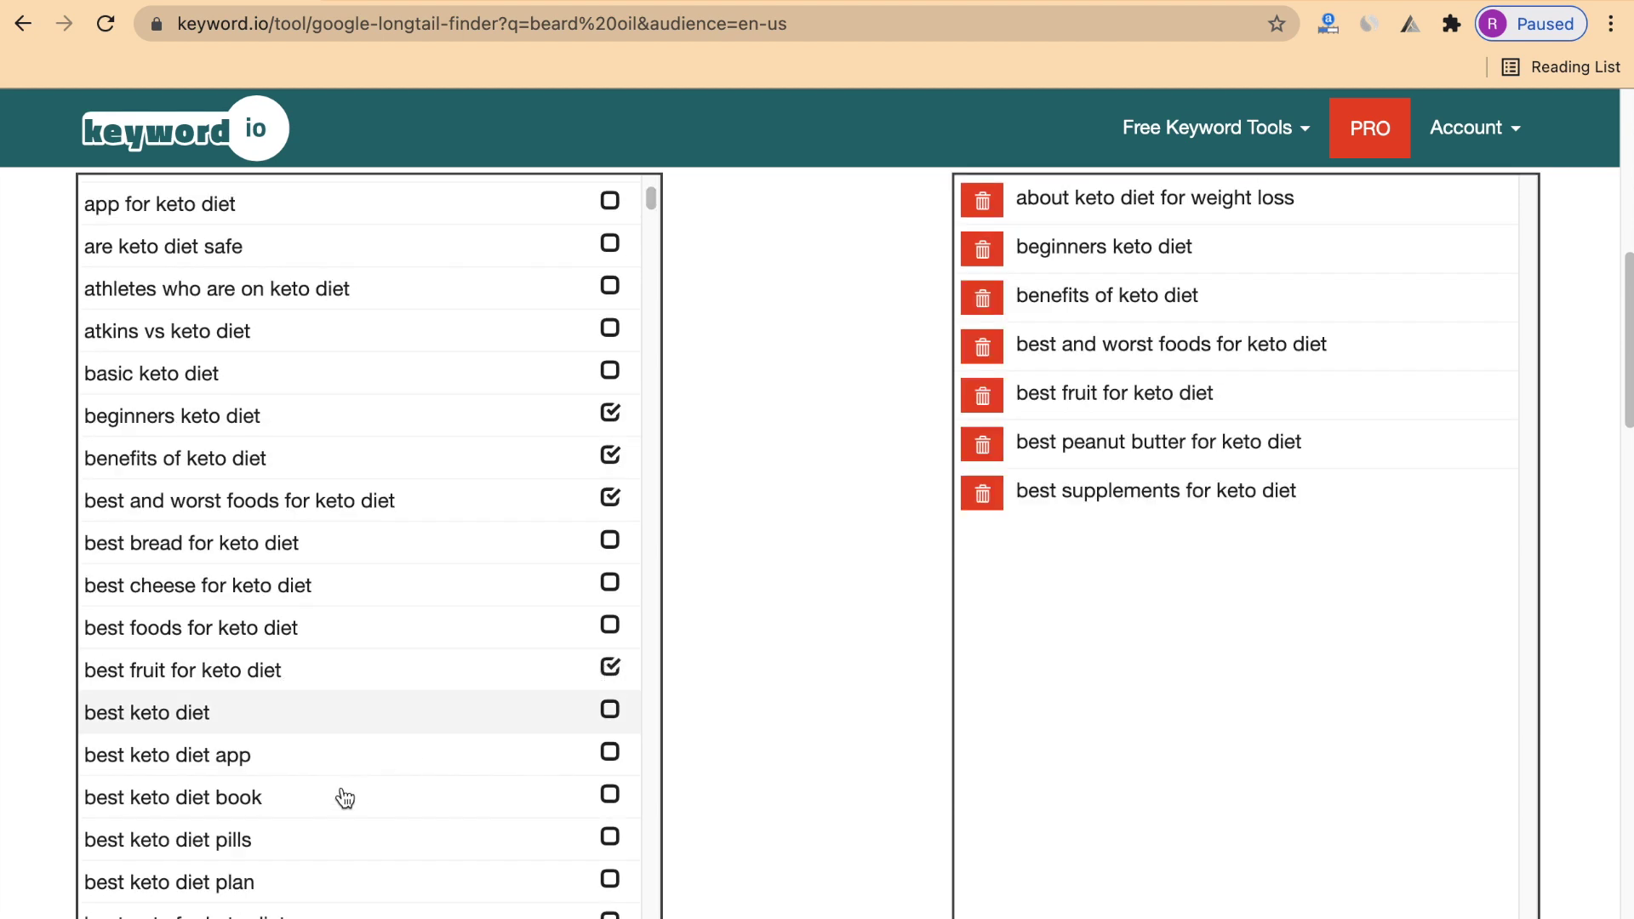
# Also pick the keto diet keywords on cardiologists' recommendation, how much weight to lose, intermittent fasting, plan for weight loss and plan for beginners
pyautogui.scroll(-3, 345, 798)
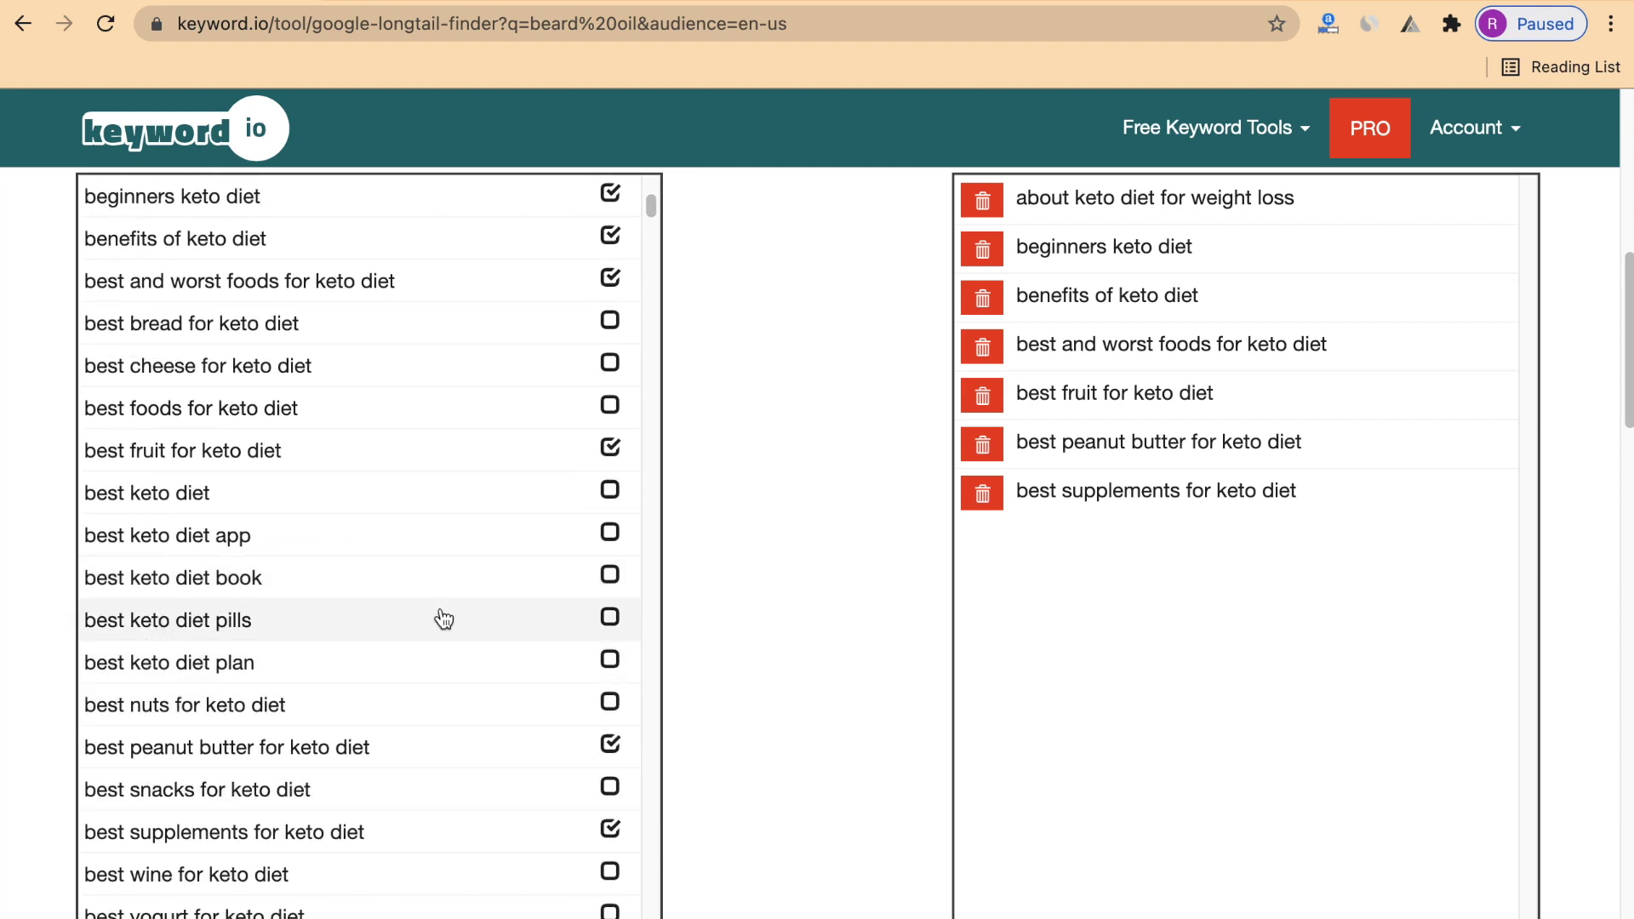
pyautogui.scroll(-1, 443, 619)
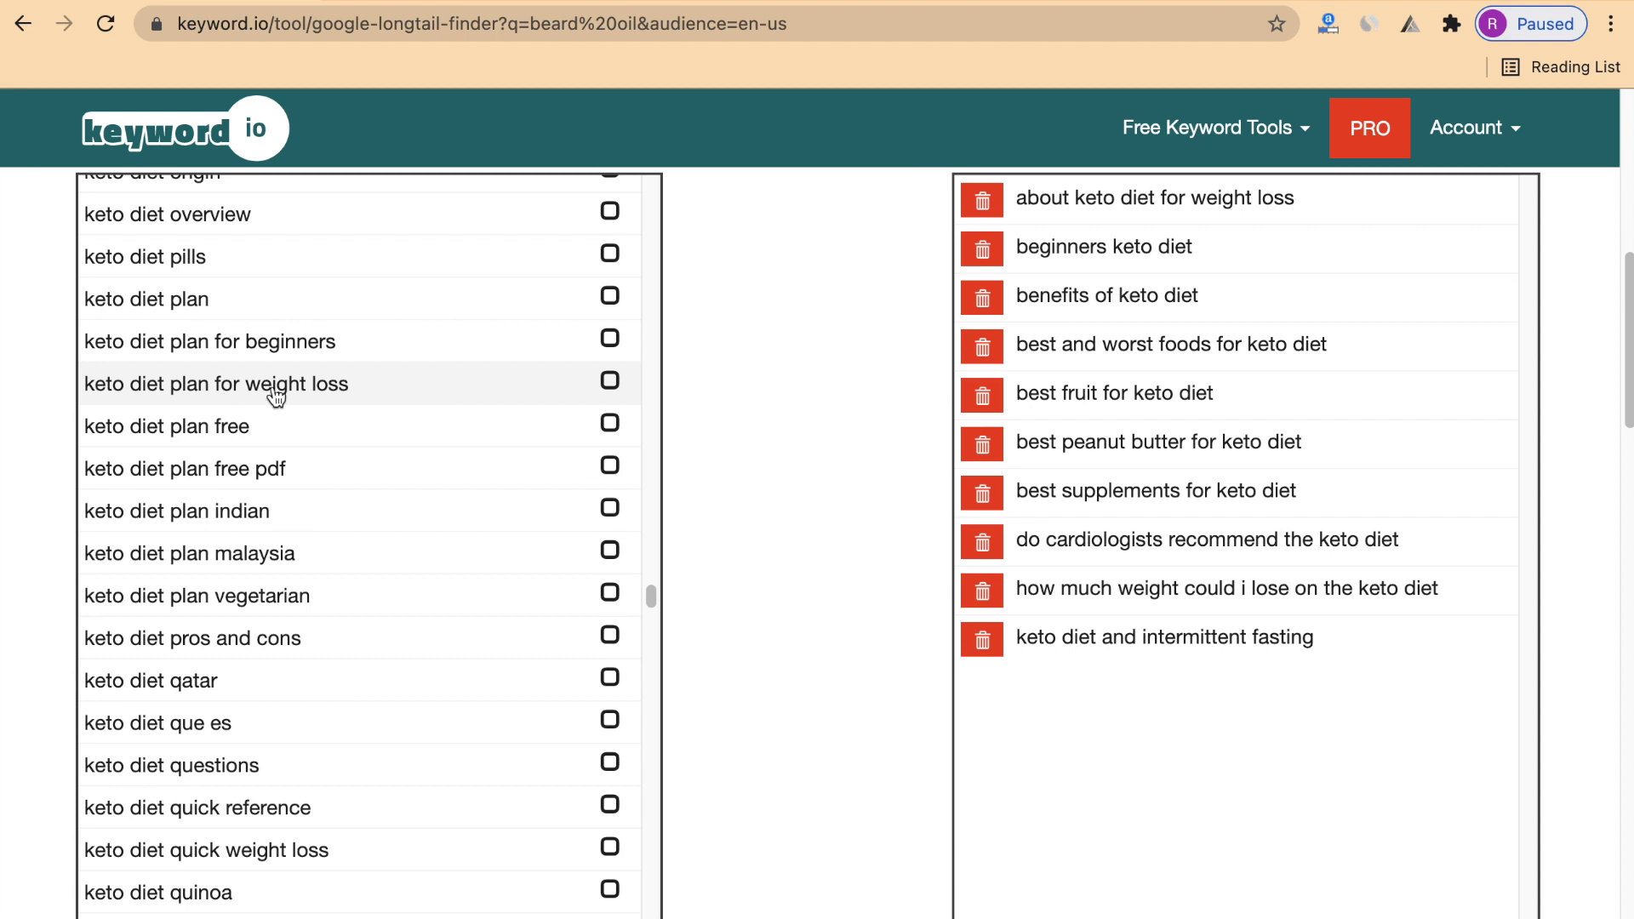
pyautogui.click(609, 382)
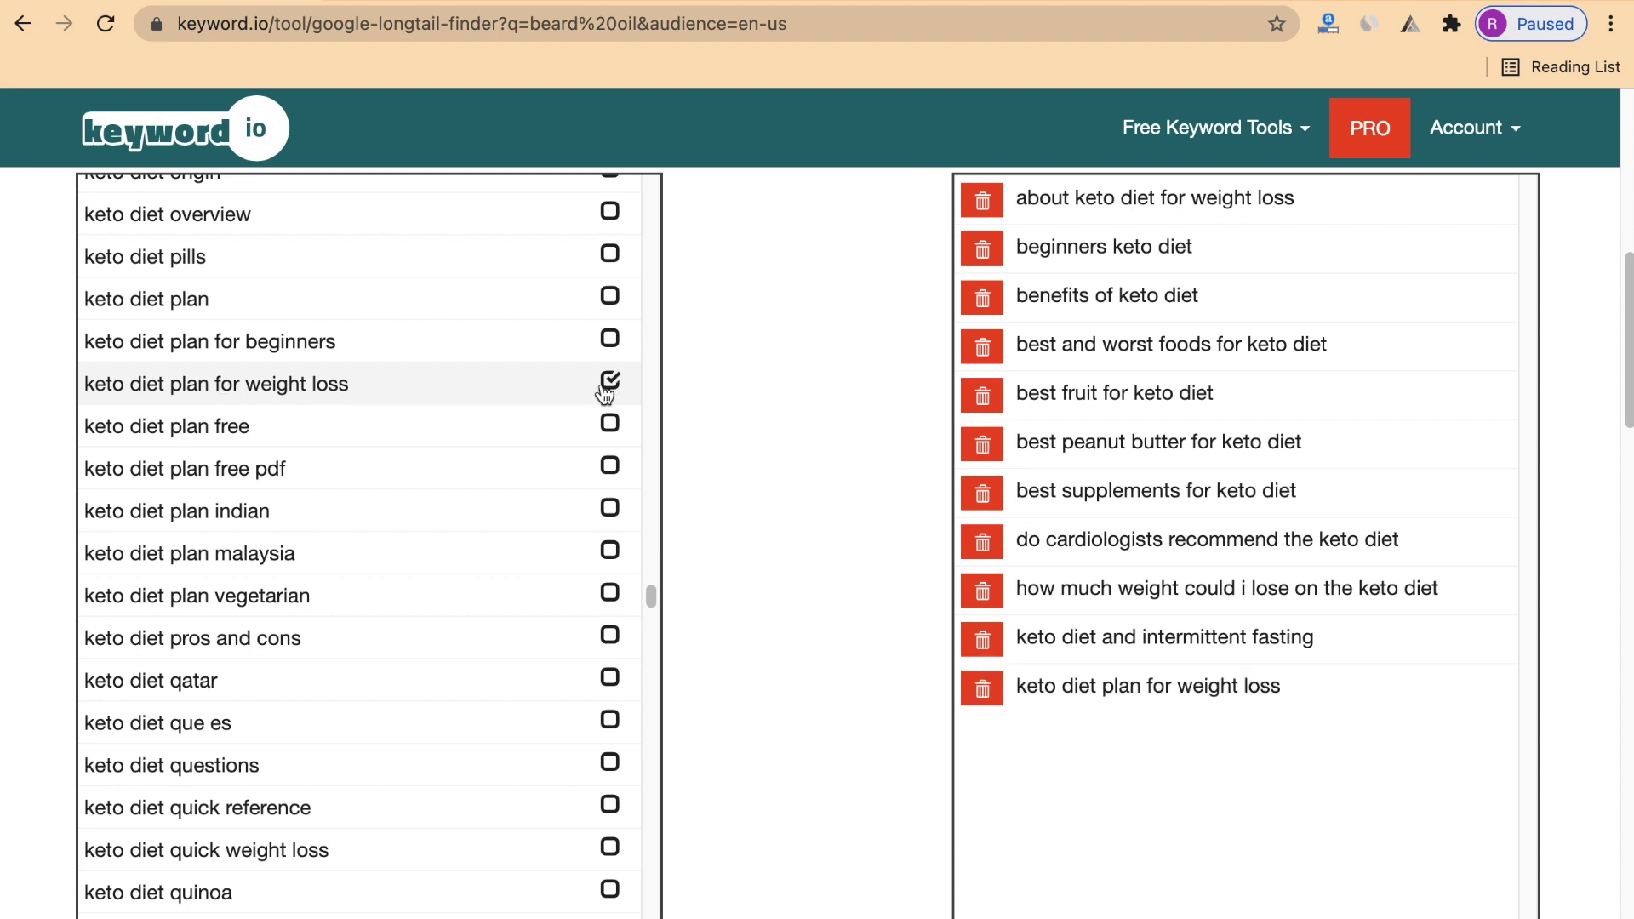
pyautogui.click(609, 339)
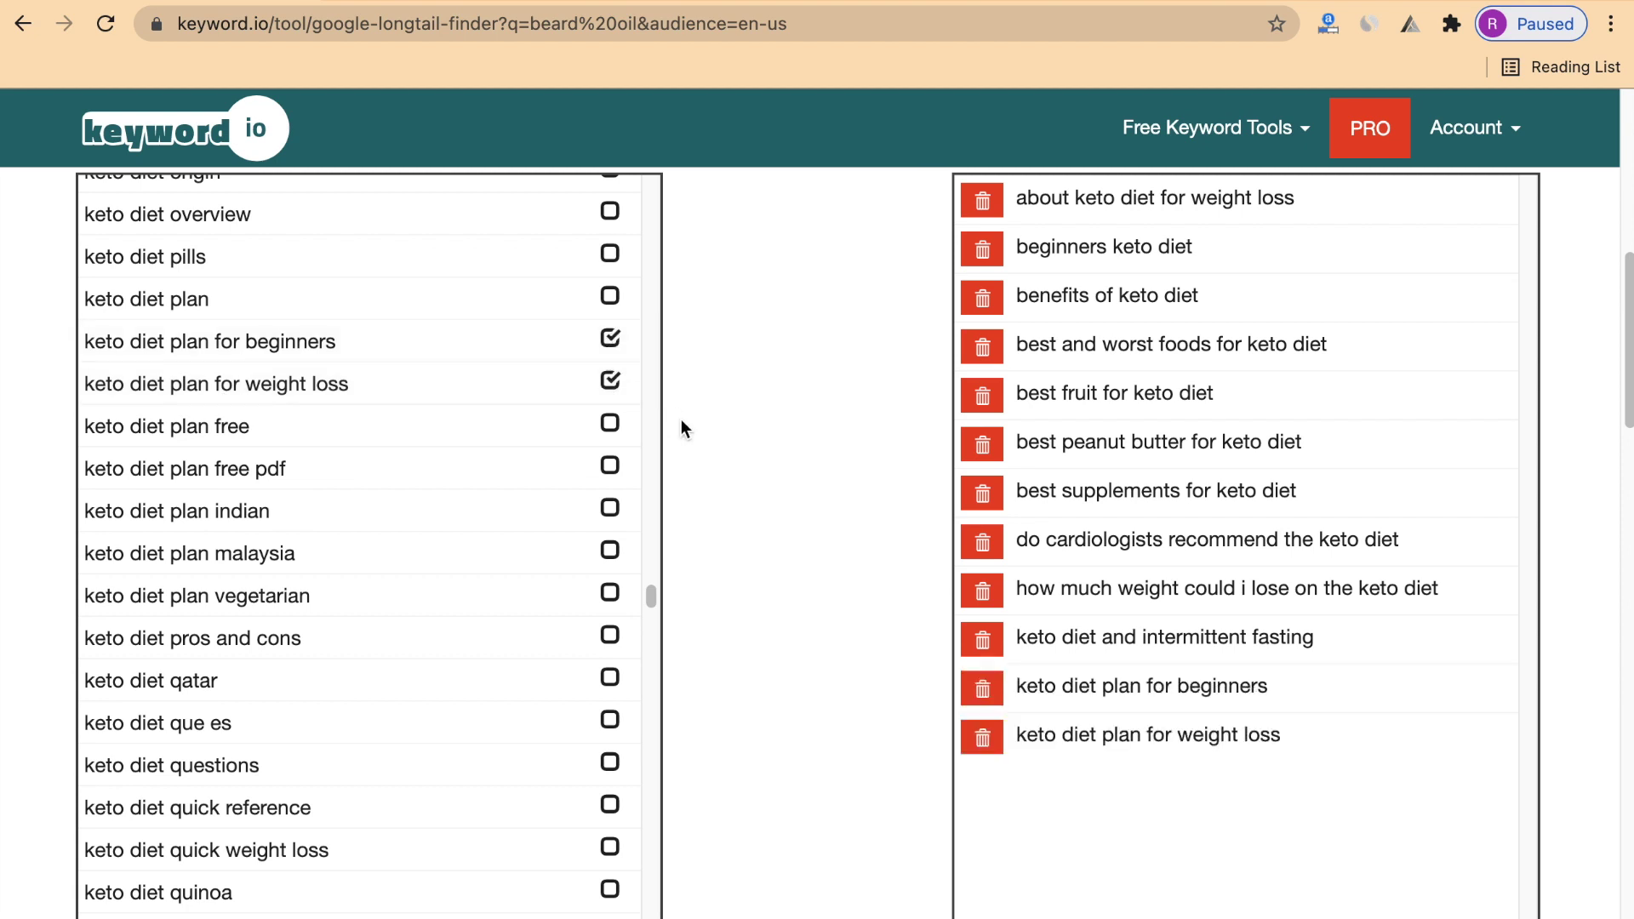
pyautogui.scroll(3, 792, 468)
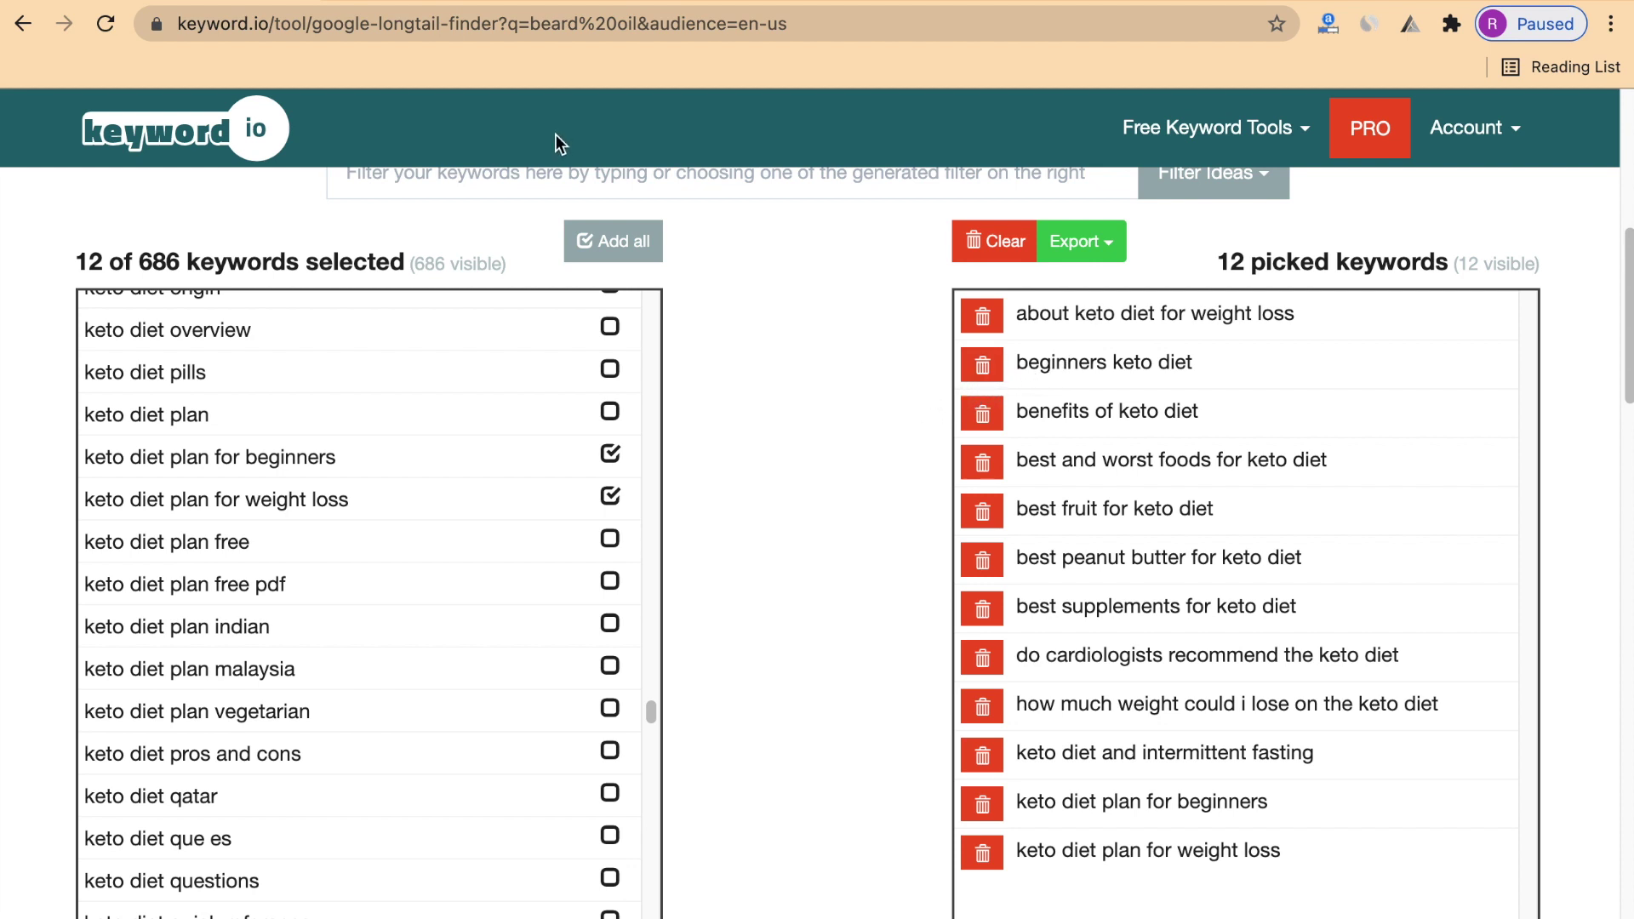
# Switch to the Mangools website and sign in to an account with the 10-day free trial
pyautogui.click(431, 4)
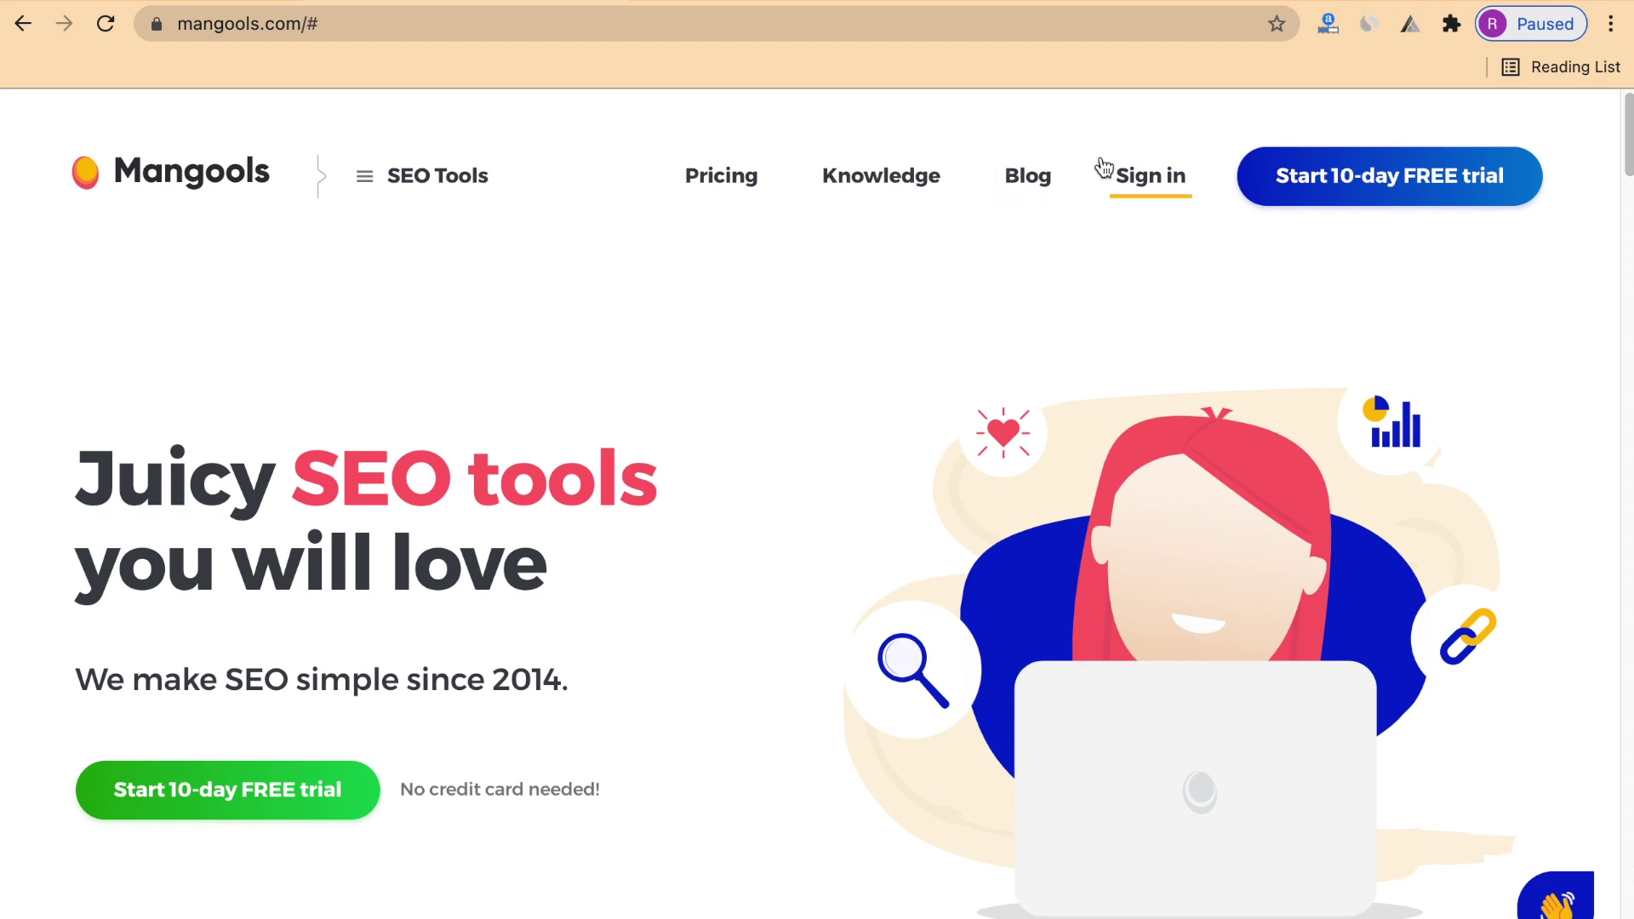
pyautogui.click(1143, 208)
pyautogui.click(685, 728)
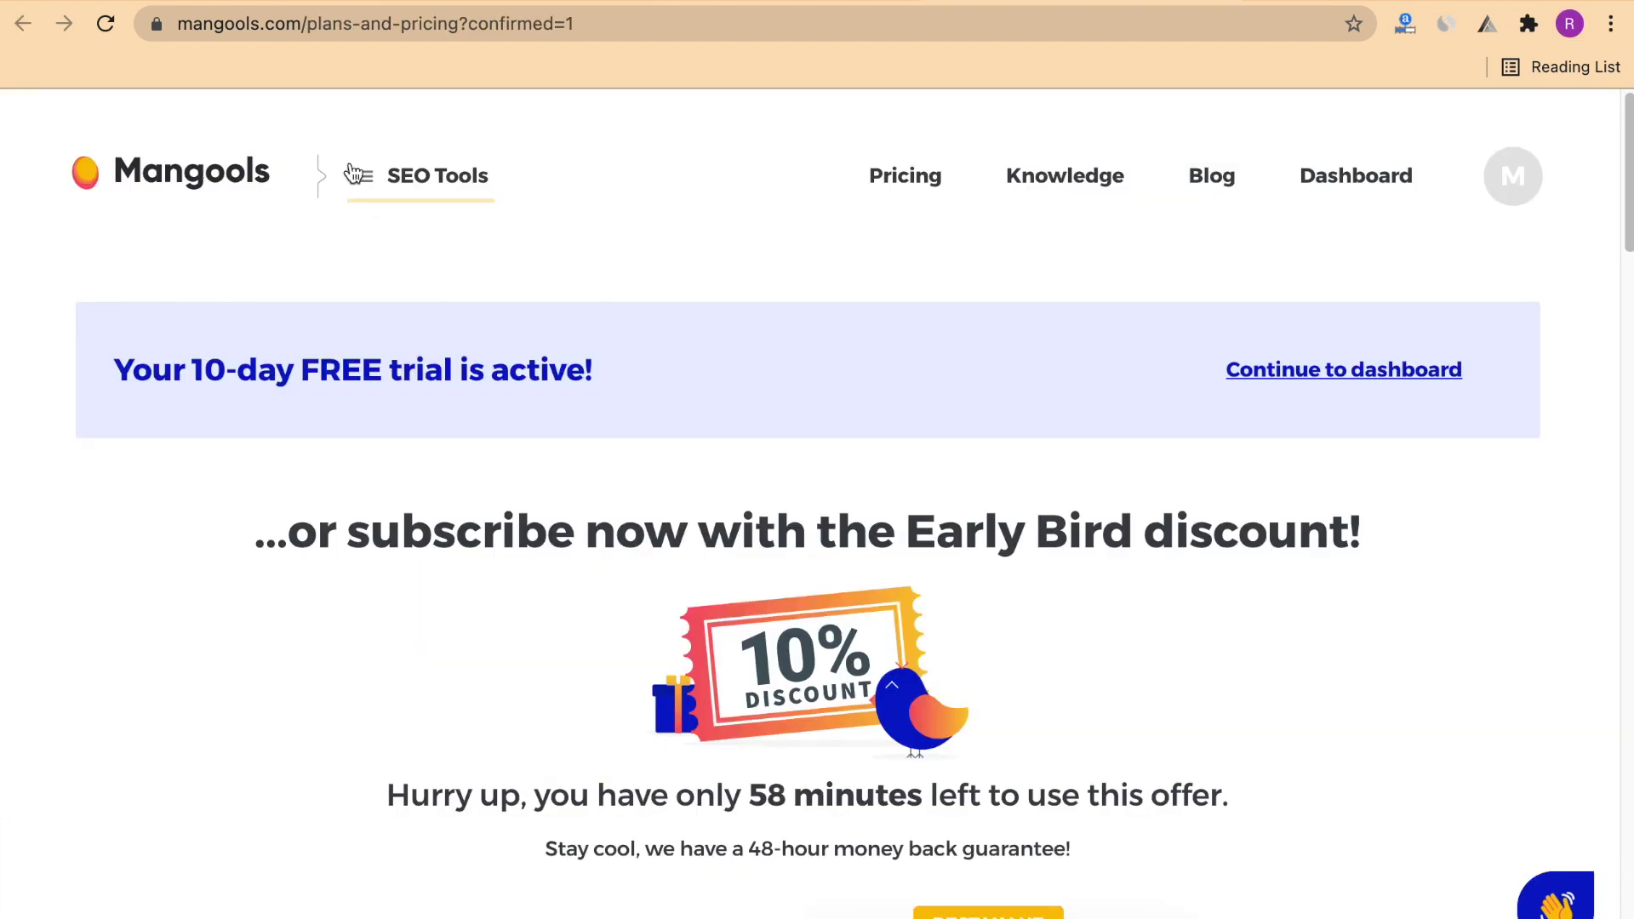
# Open KWFinder from the Mangools SEO tools, launch its app and go to the keyword import page
pyautogui.click(380, 176)
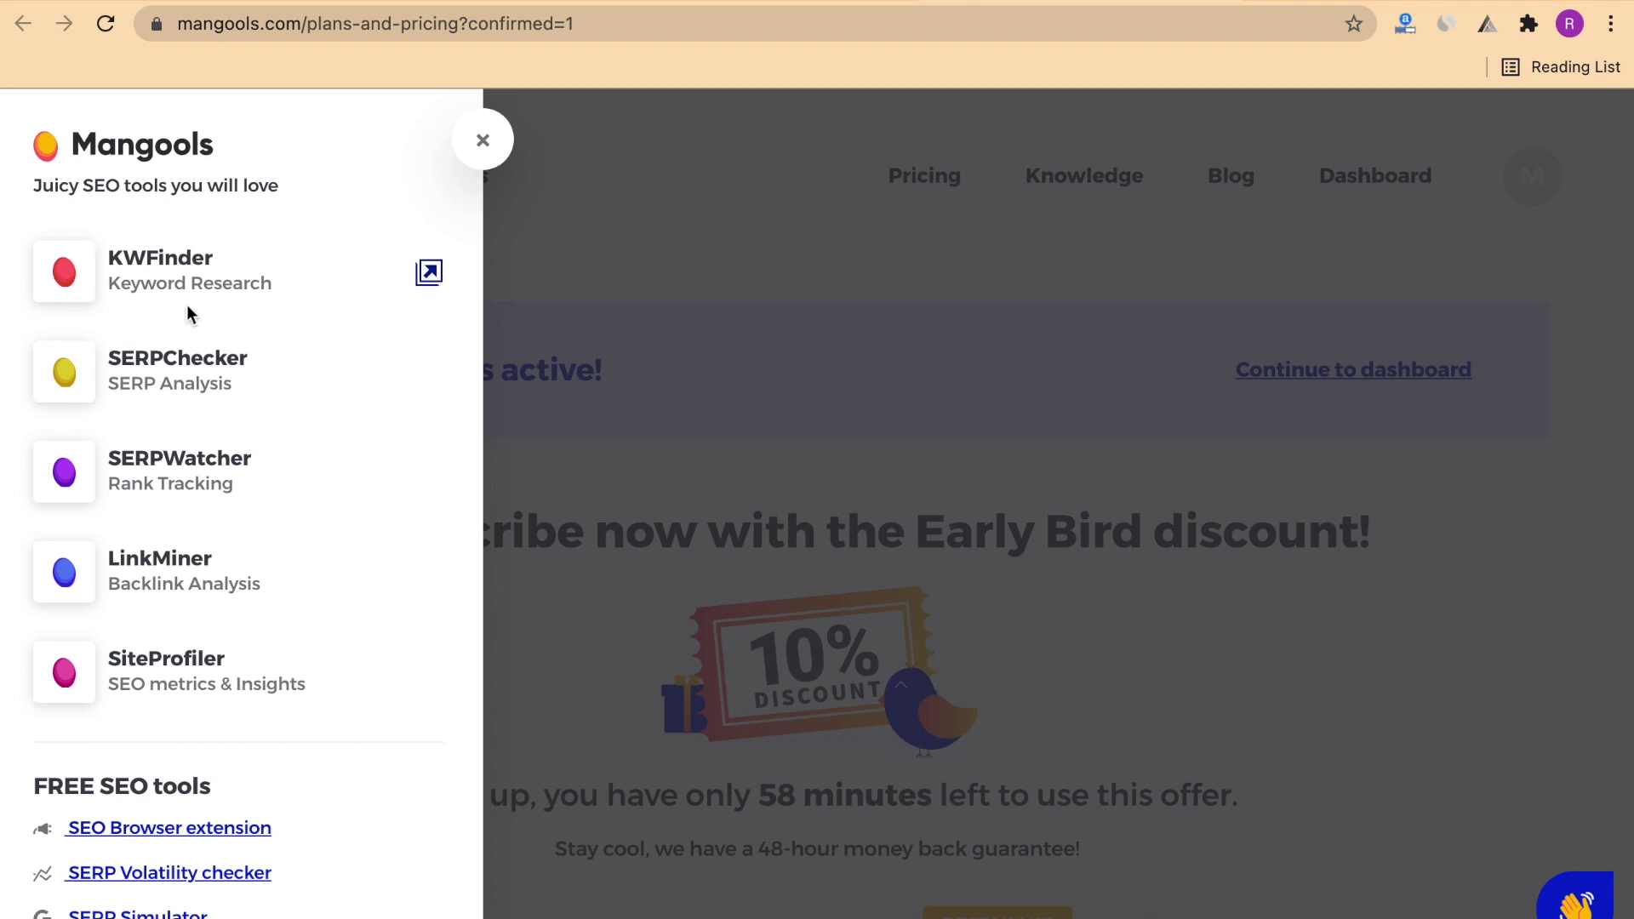
pyautogui.click(151, 278)
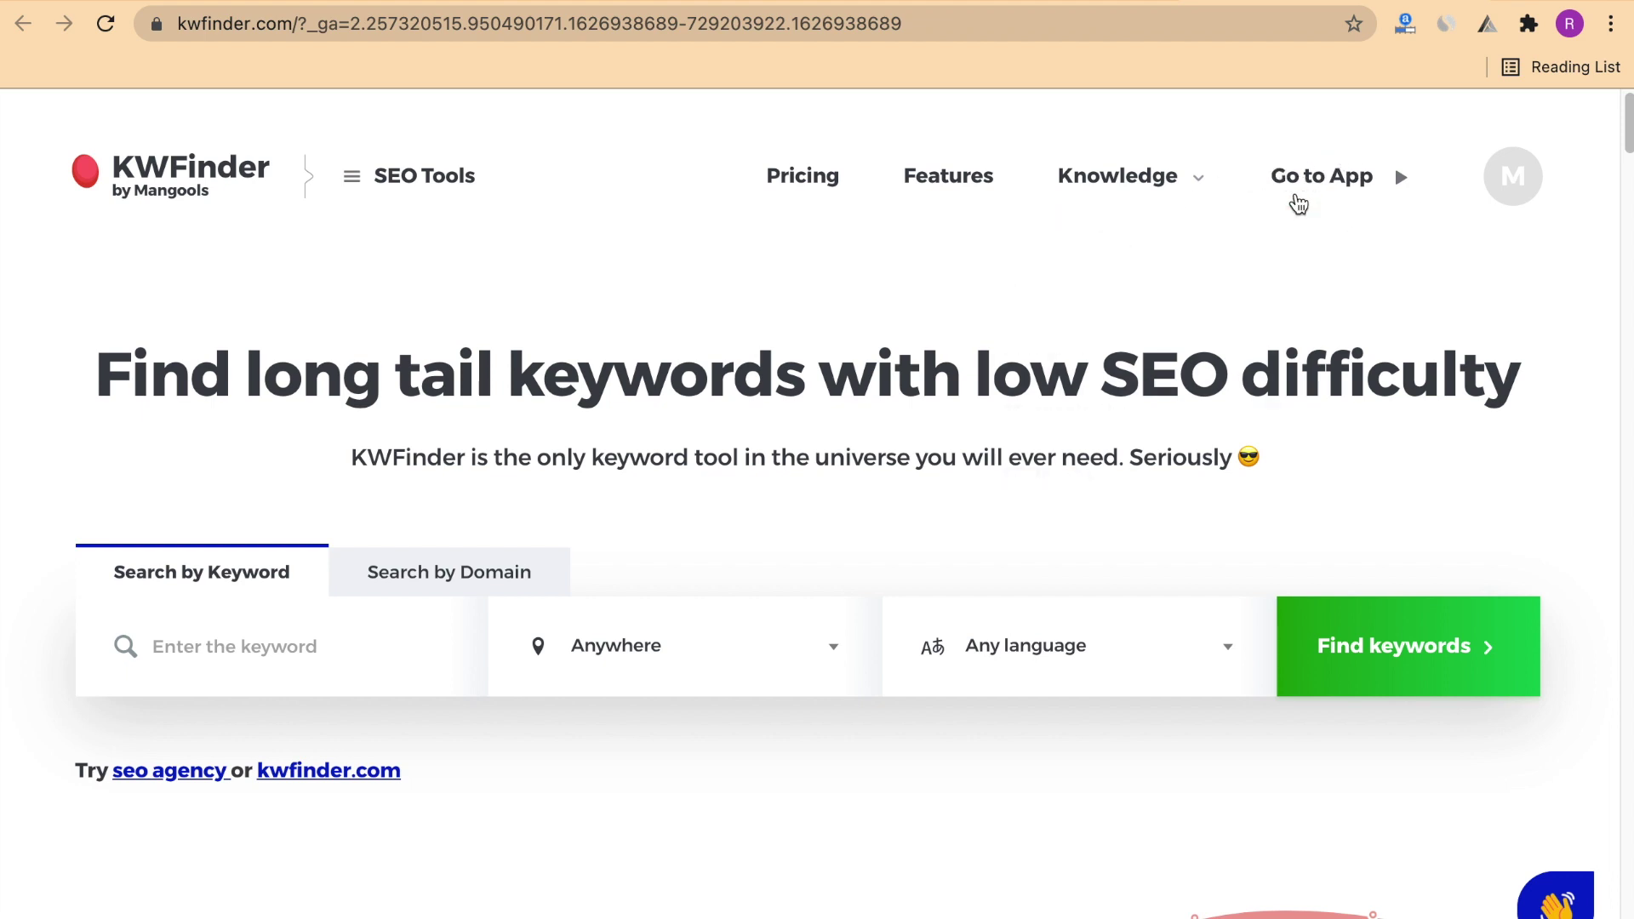
pyautogui.click(1315, 179)
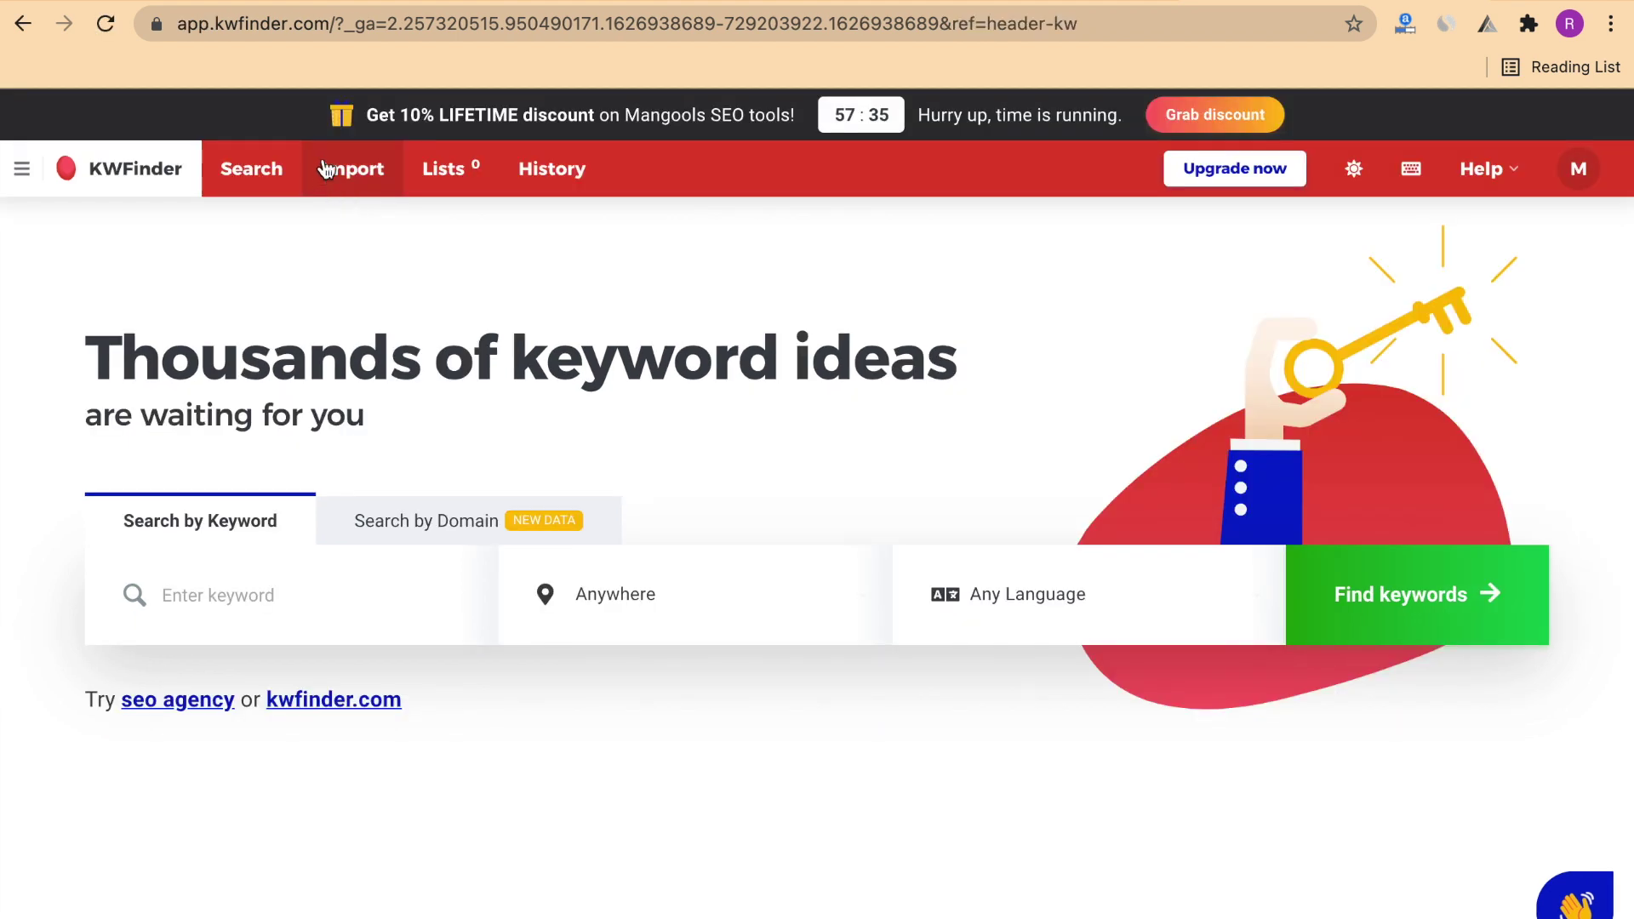
pyautogui.click(352, 170)
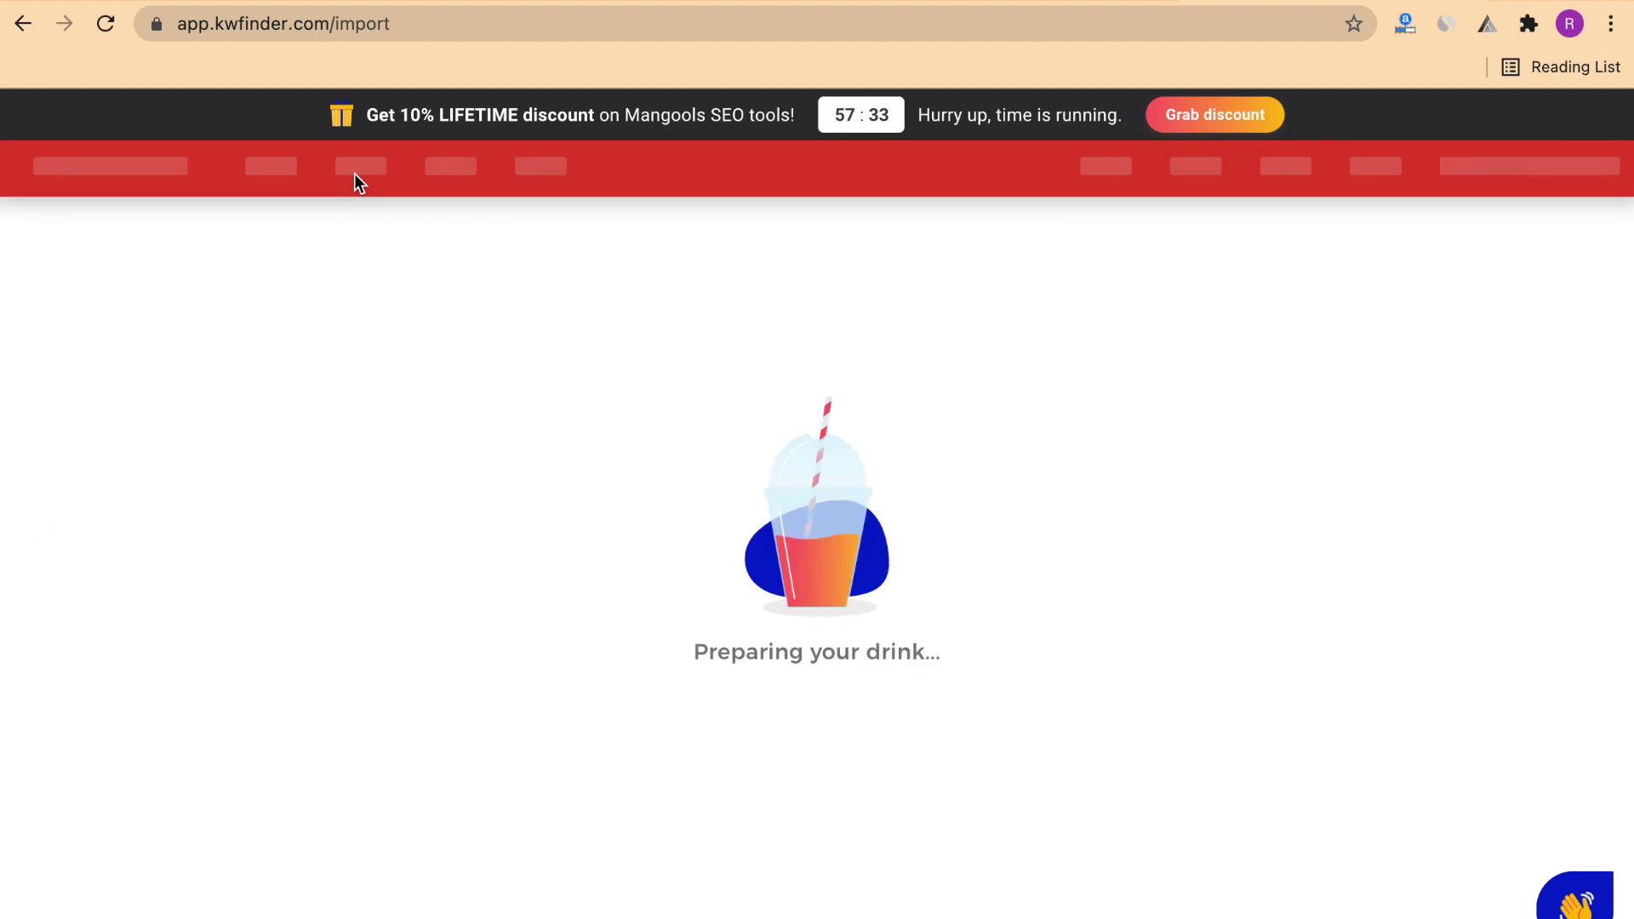
pyautogui.scroll(-1, 576, 652)
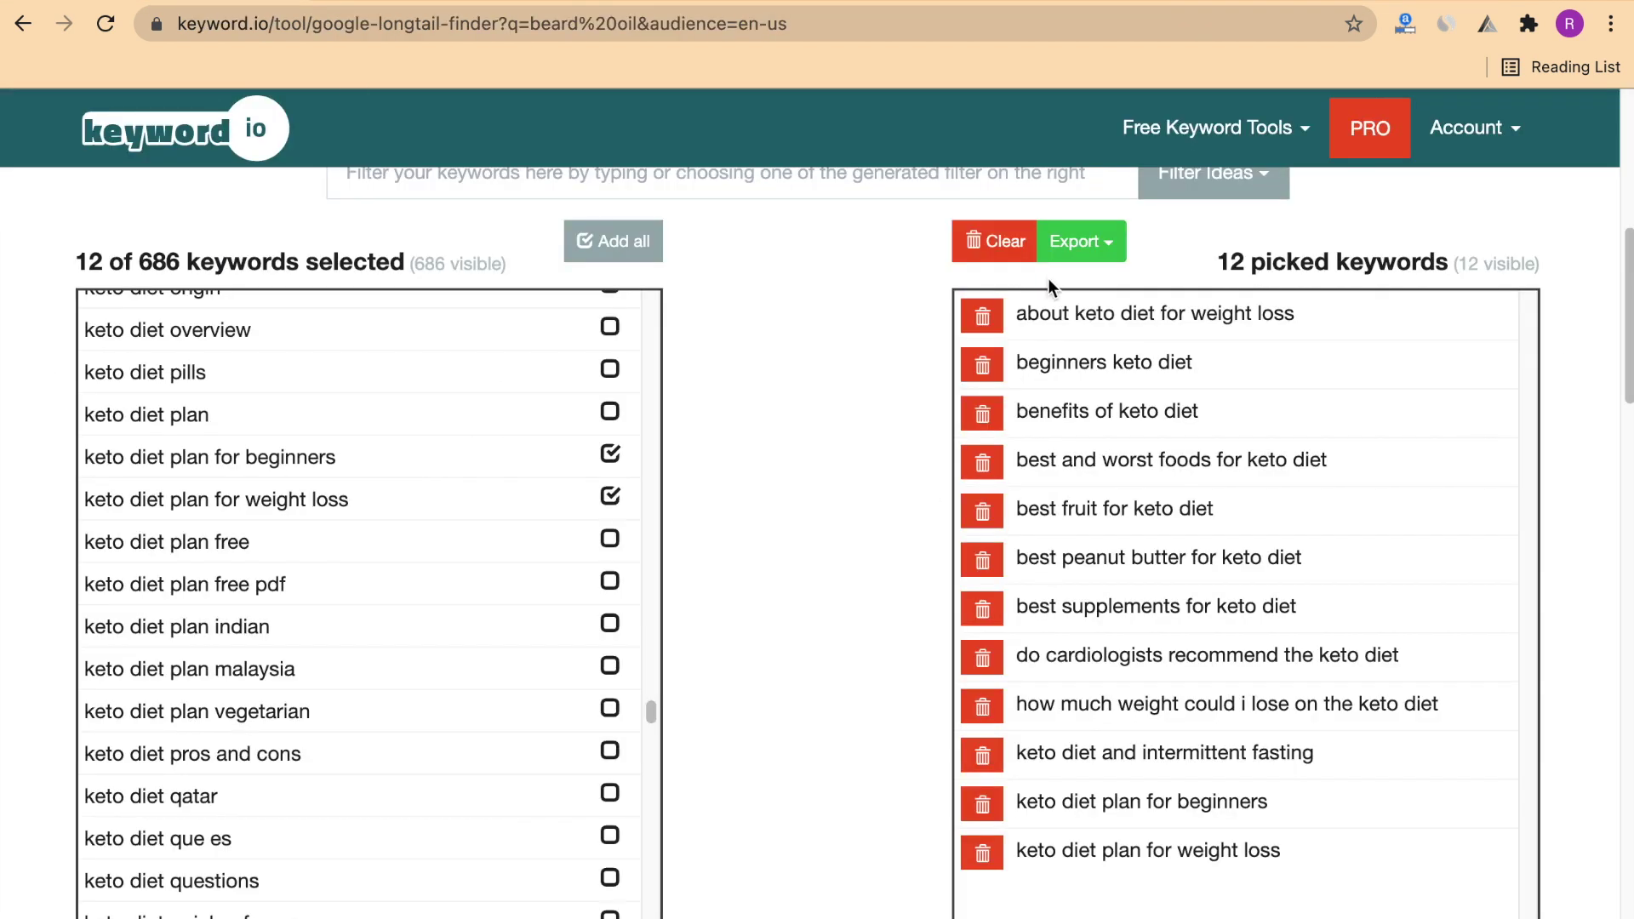
# Copy all the picked keto diet keywords from the keyword.io list
pyautogui.moveTo(1306, 869); pyautogui.dragTo(1018, 315)
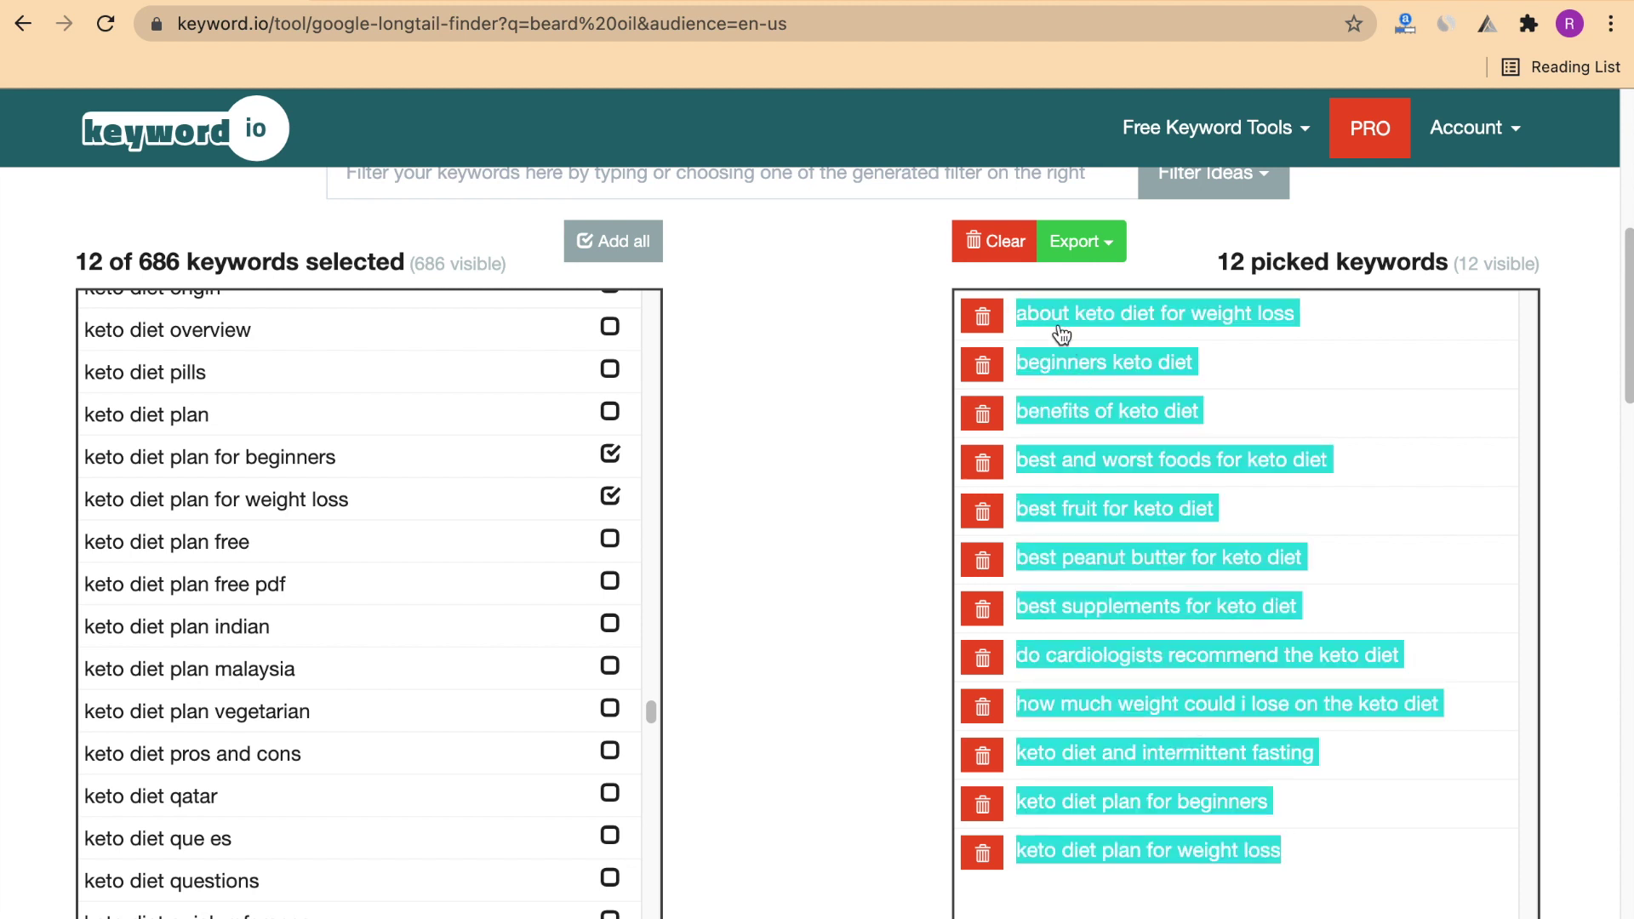
pyautogui.rightClick(1059, 320)
pyautogui.click(839, 366)
# Return to the KWFinder import page, paste the copied keywords as the list and process them
pyautogui.click(1245, 2)
pyautogui.scroll(-1, 94, 729)
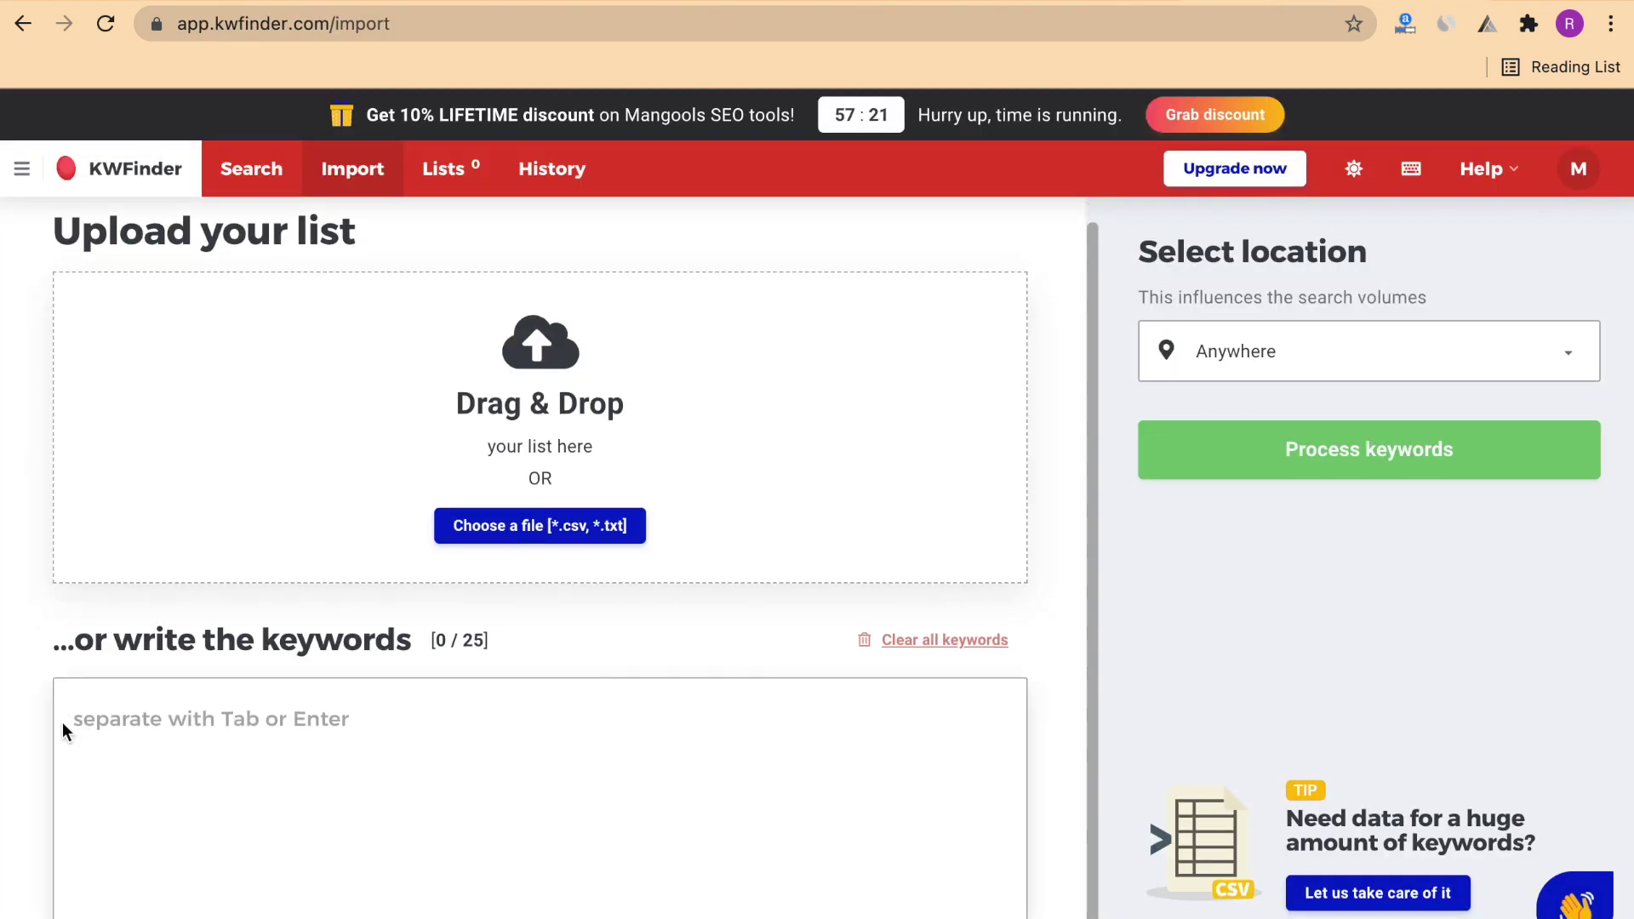
pyautogui.rightClick(106, 730)
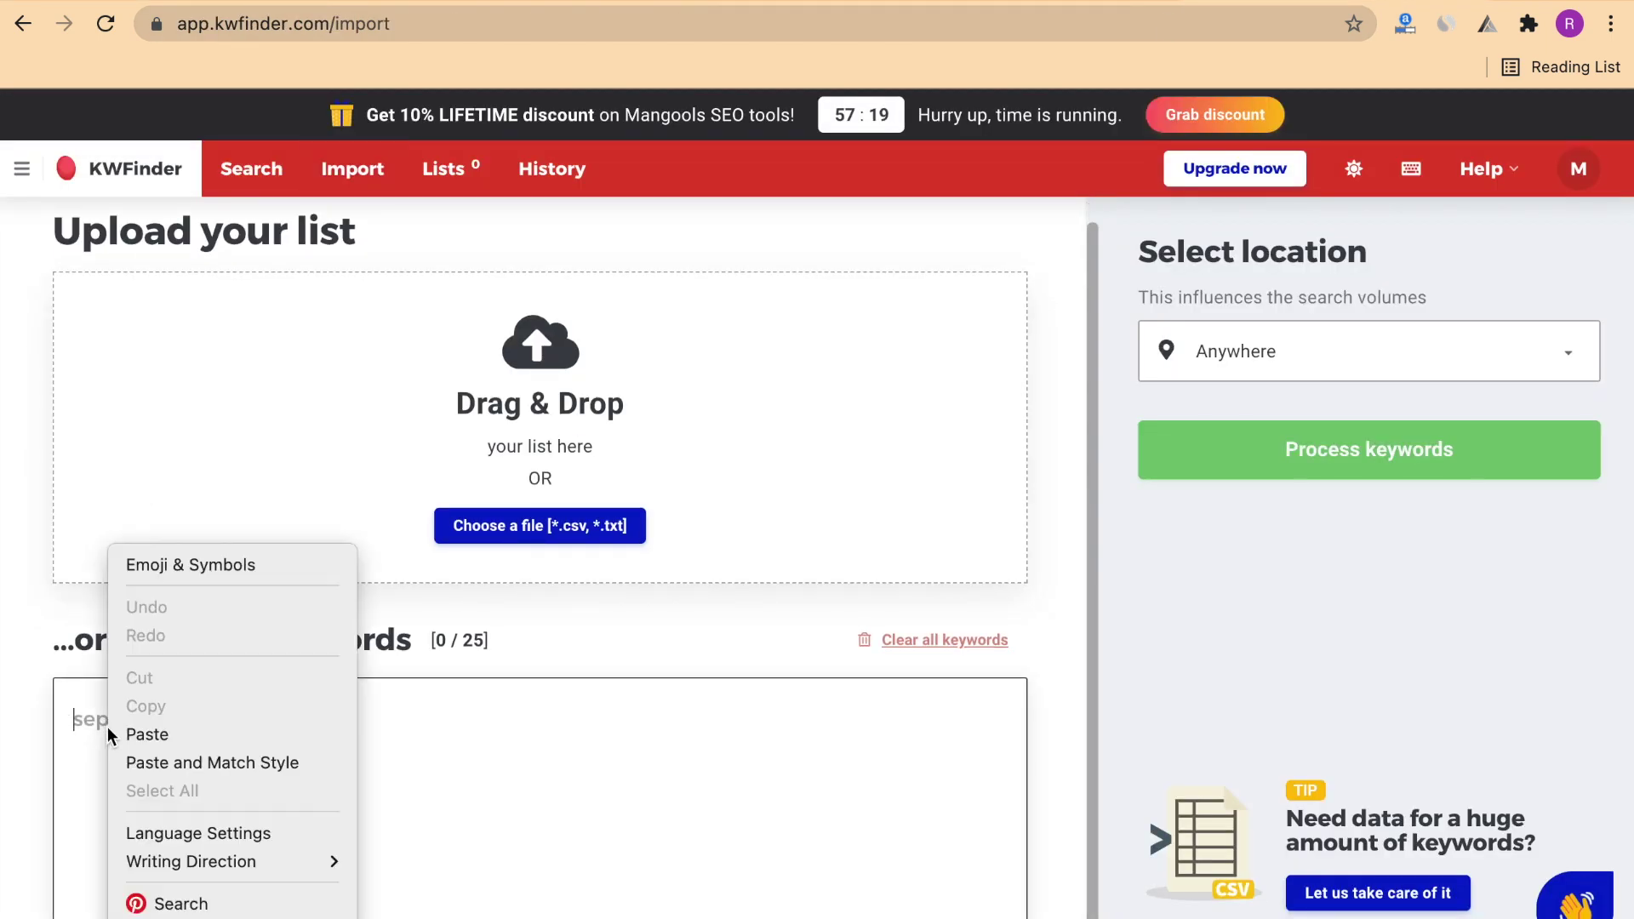
pyautogui.click(154, 736)
pyautogui.scroll(-1, 132, 704)
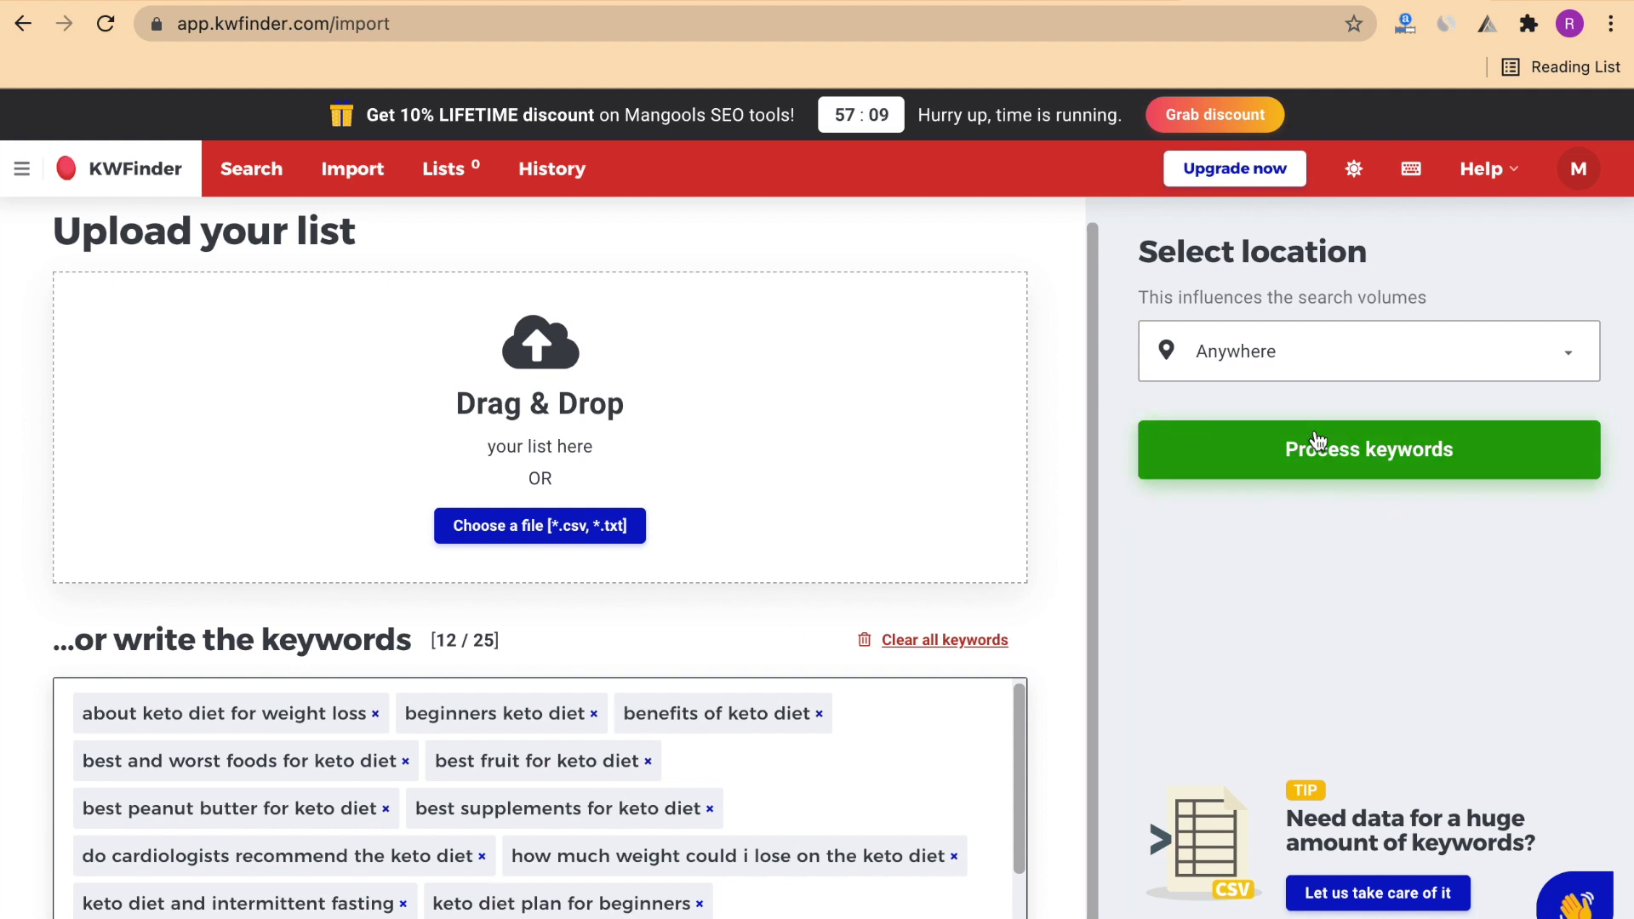
pyautogui.click(1258, 464)
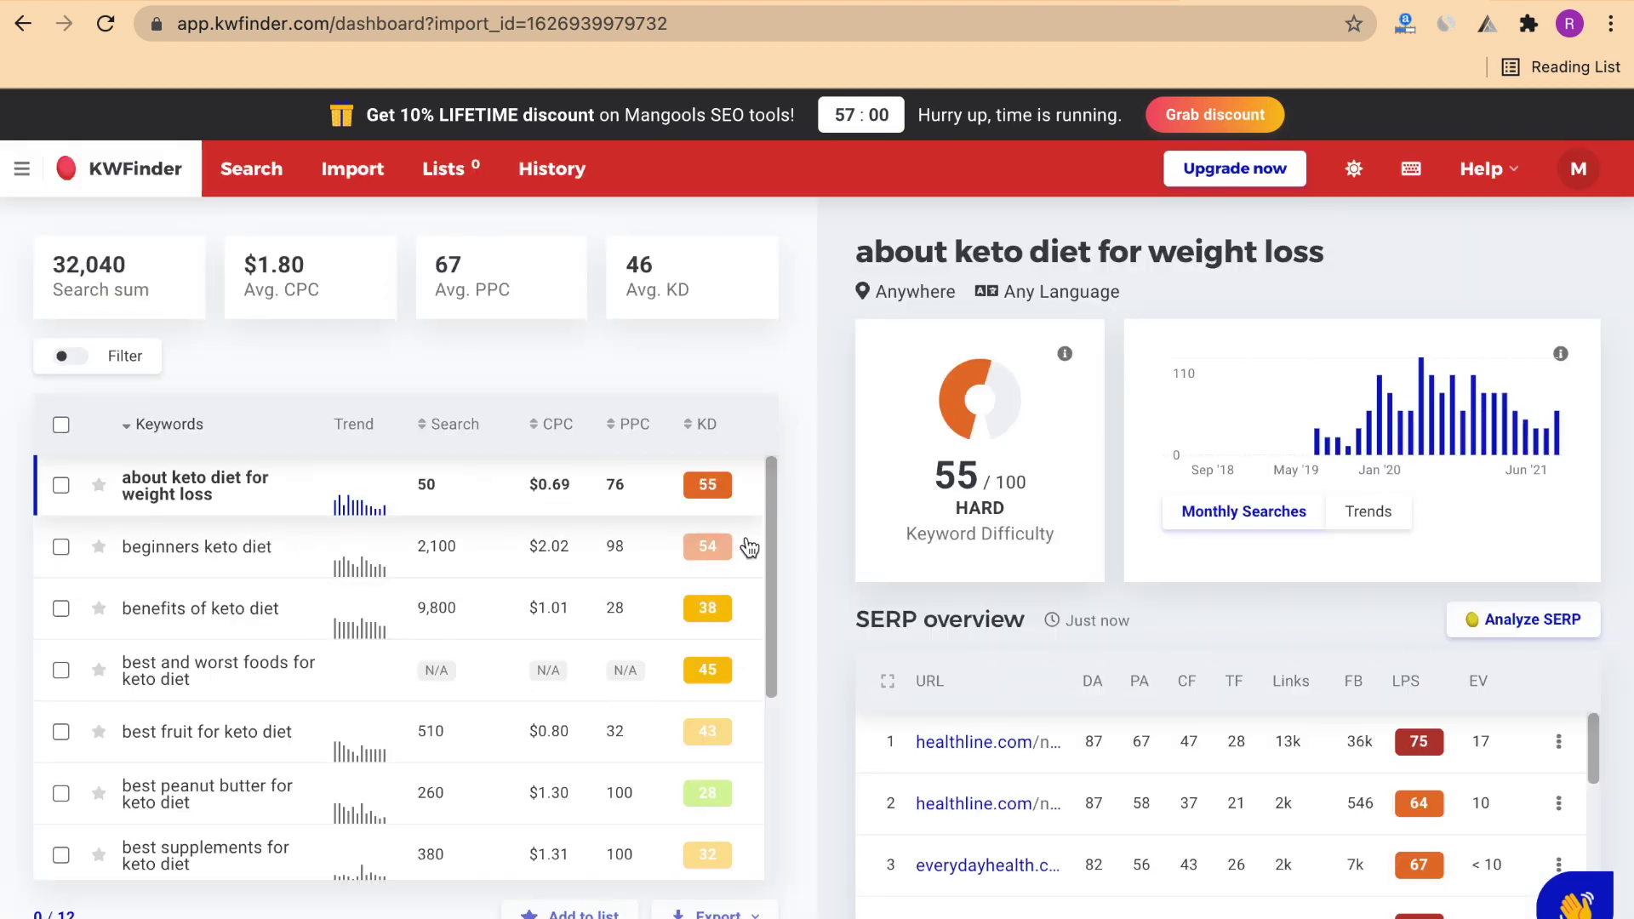
# Review the difficulty scores of the imported keywords and read the Keyword SEO Difficulty scale explanation
pyautogui.moveTo(769, 529); pyautogui.dragTo(783, 457)
pyautogui.click(1068, 355)
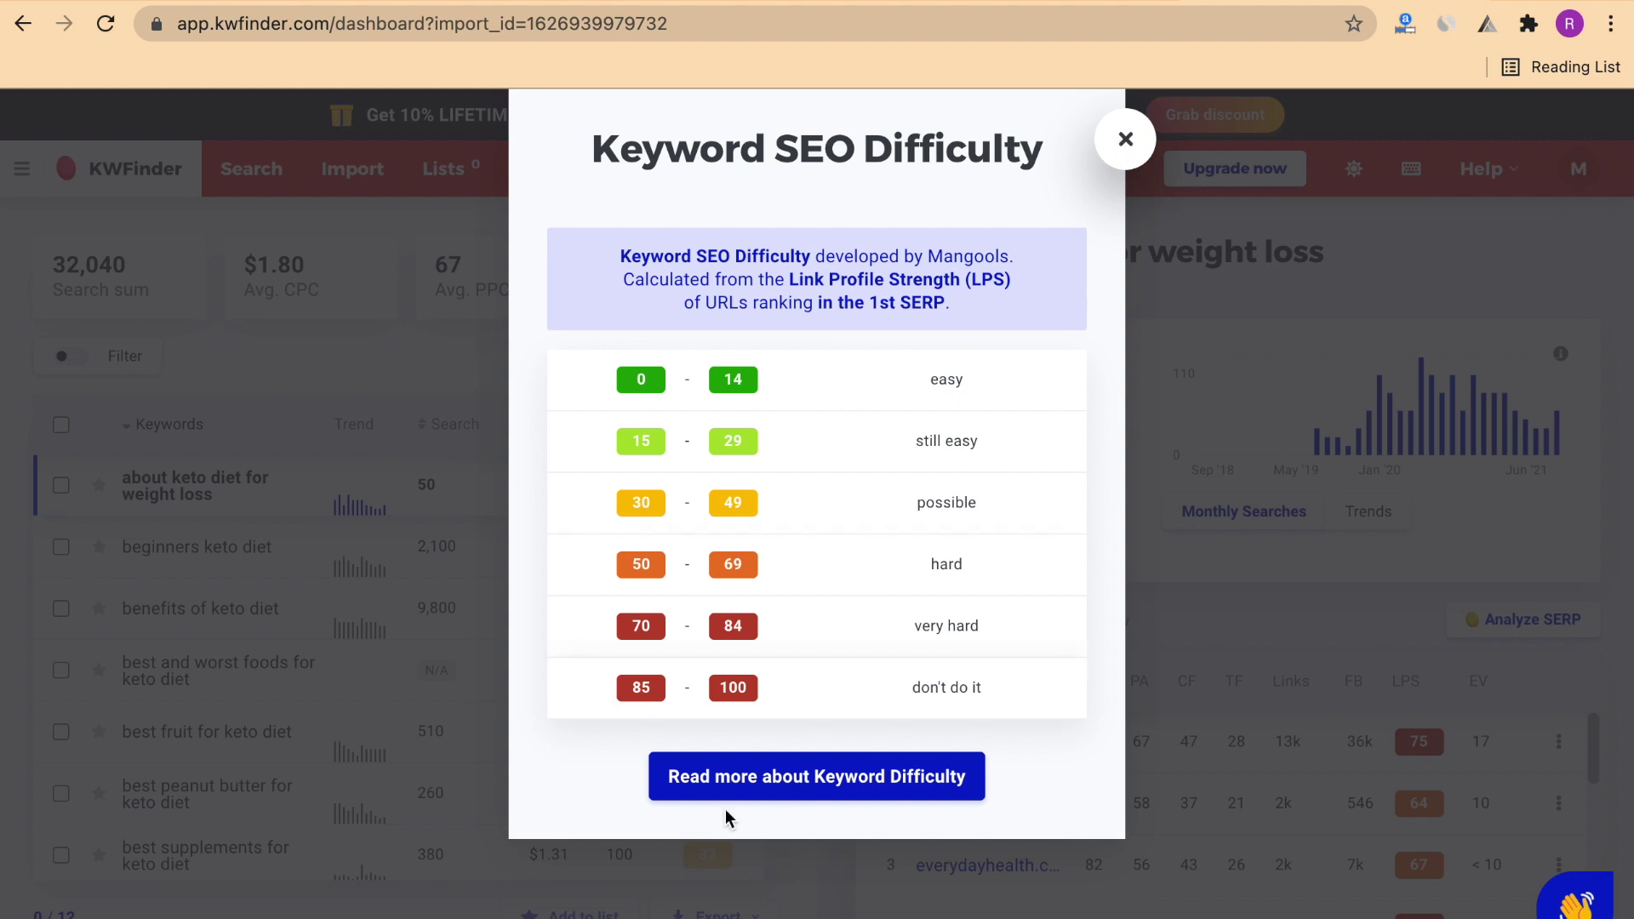
pyautogui.click(1122, 140)
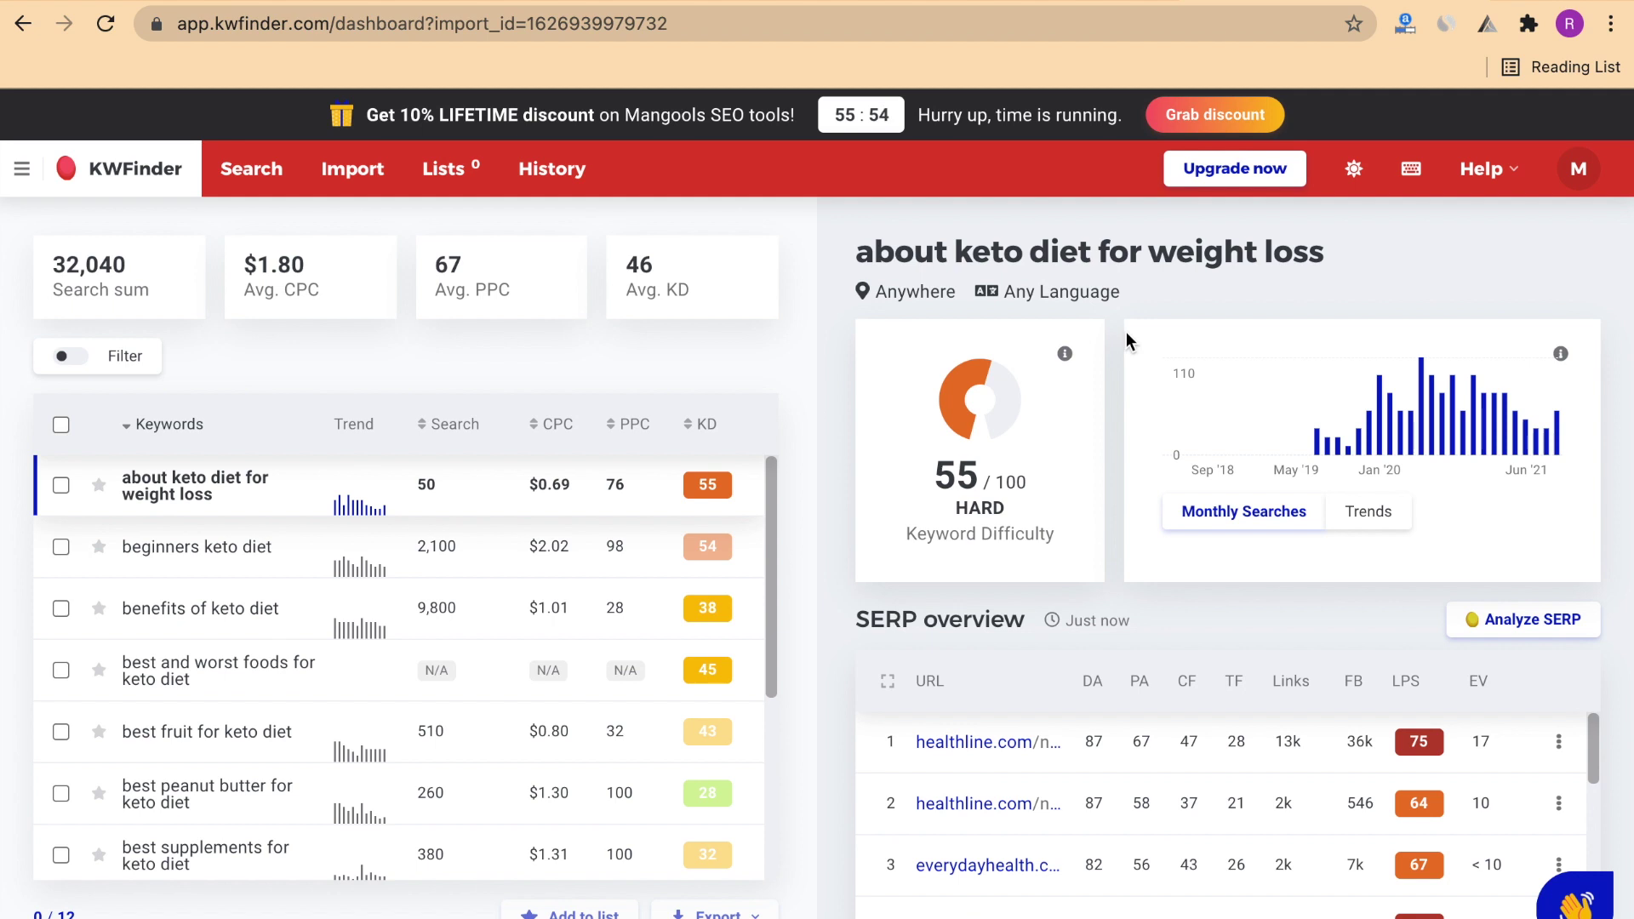
# Copy the keyword "best peanut butter for keto diet" and use it as the title of a new WordPress post: "Best Peanut Butter For Keto Diet"
pyautogui.scroll(-2, 261, 766)
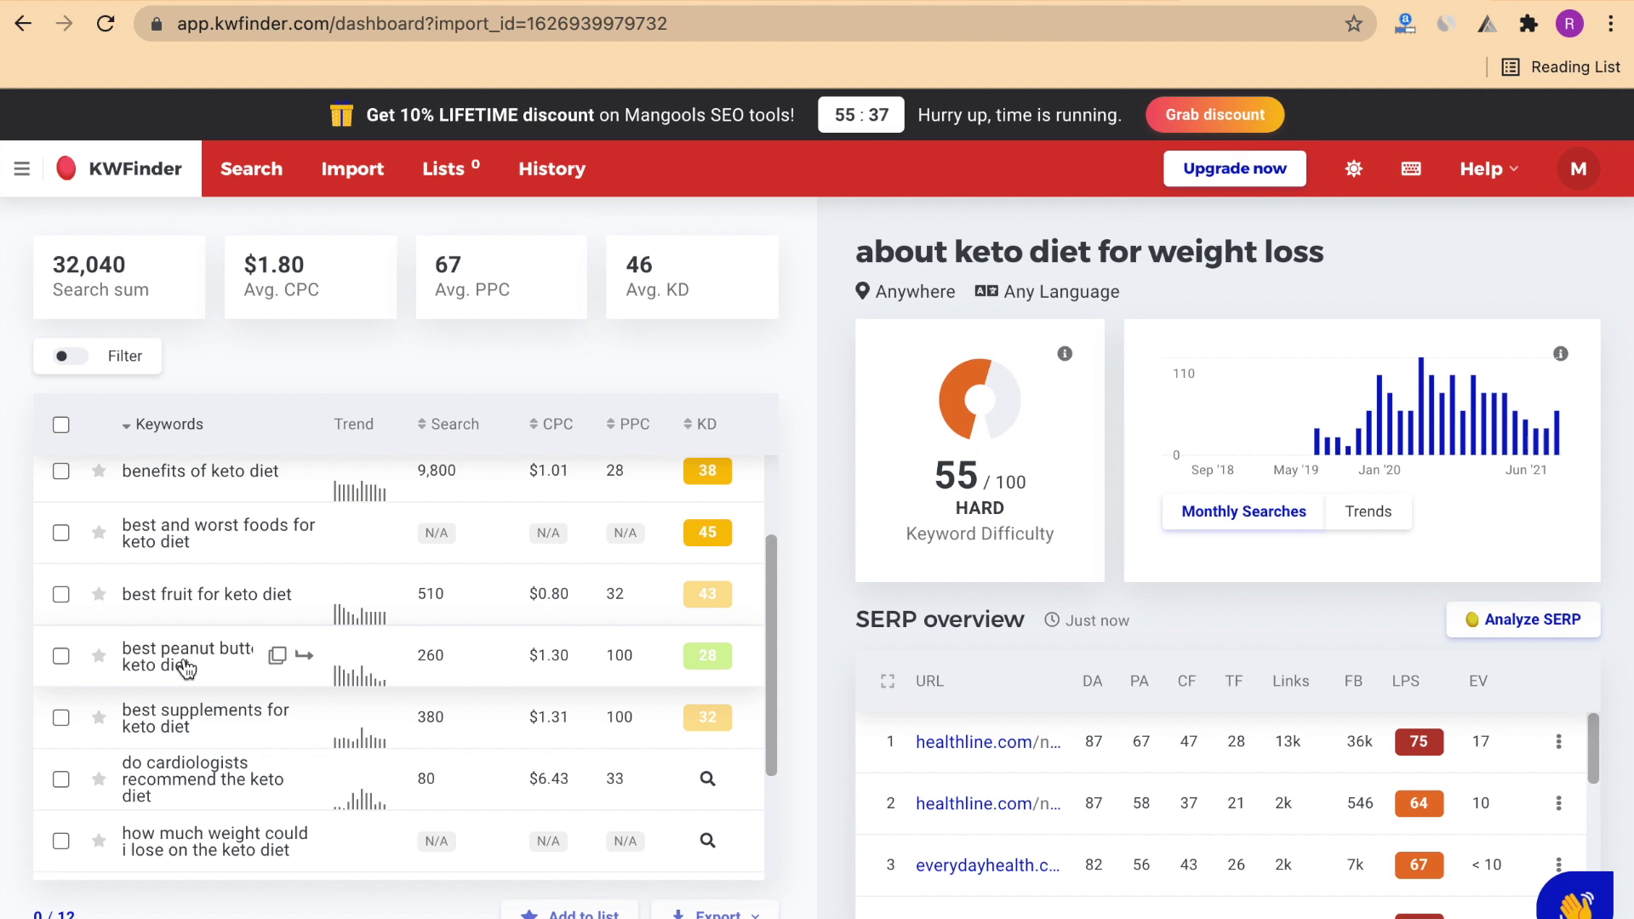
pyautogui.click(278, 658)
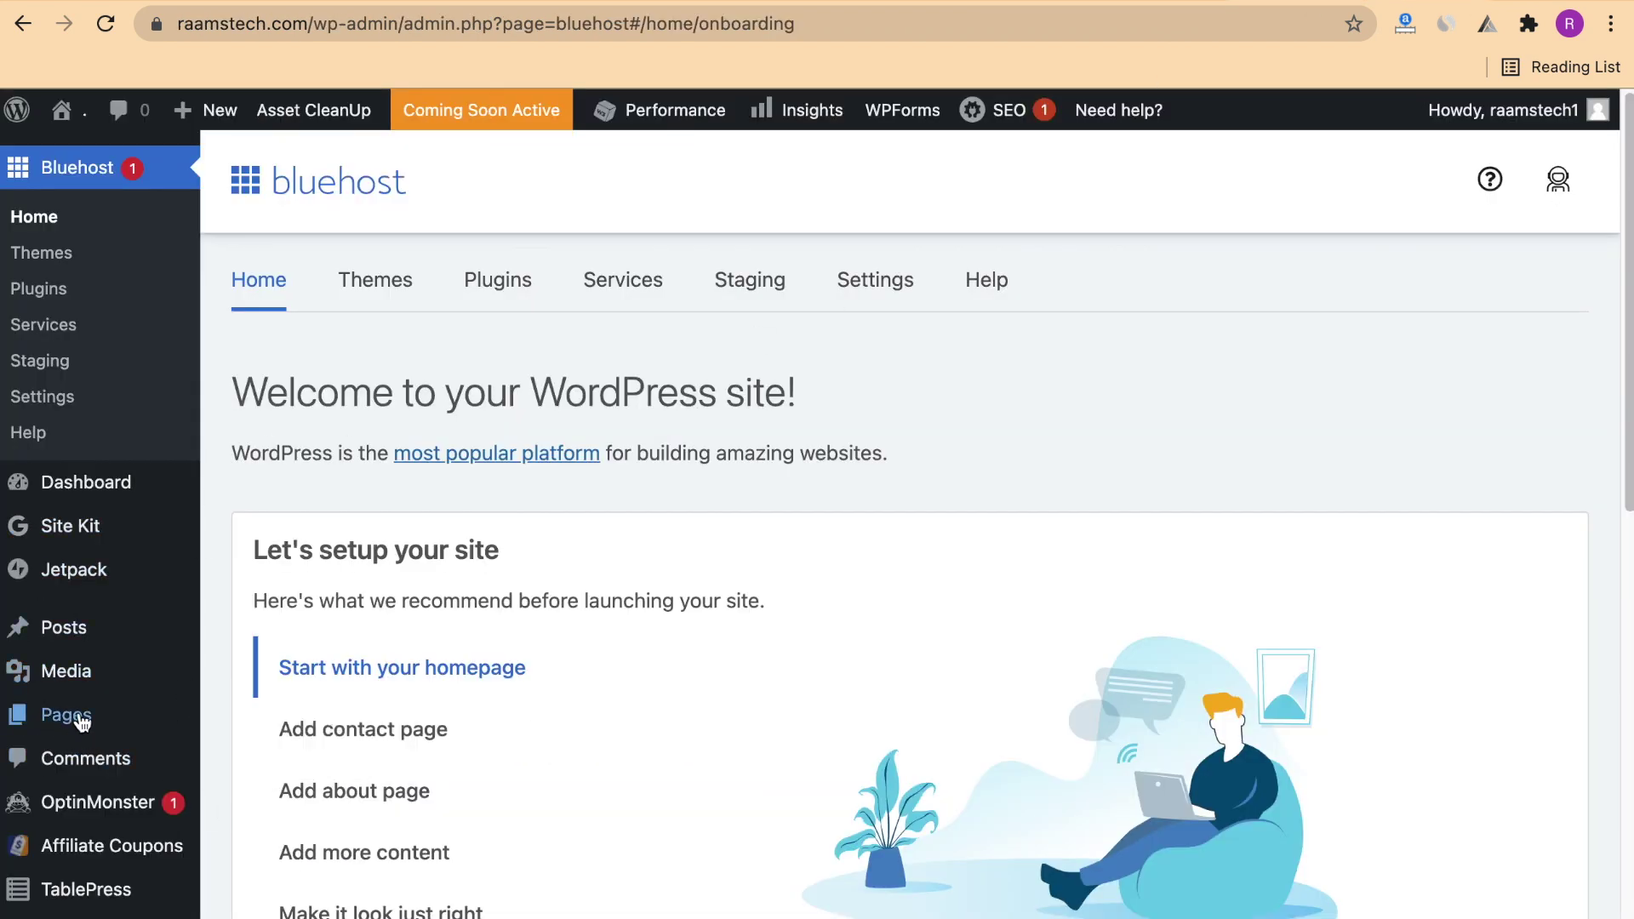
pyautogui.moveTo(70, 643)
pyautogui.click(252, 677)
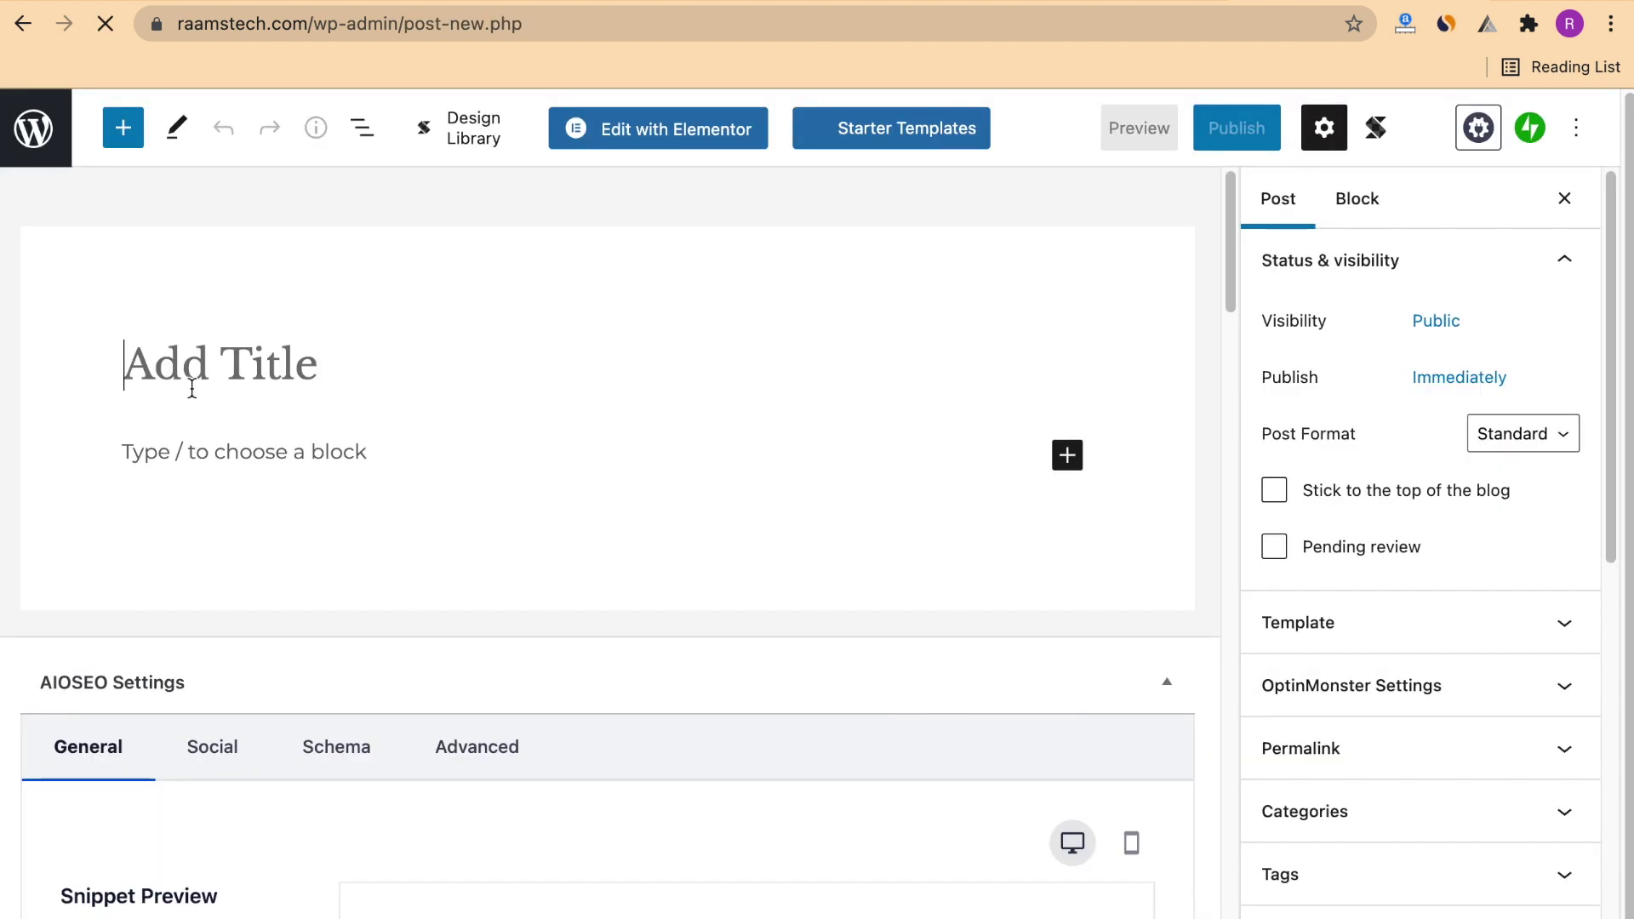
pyautogui.rightClick(165, 379)
pyautogui.click(242, 568)
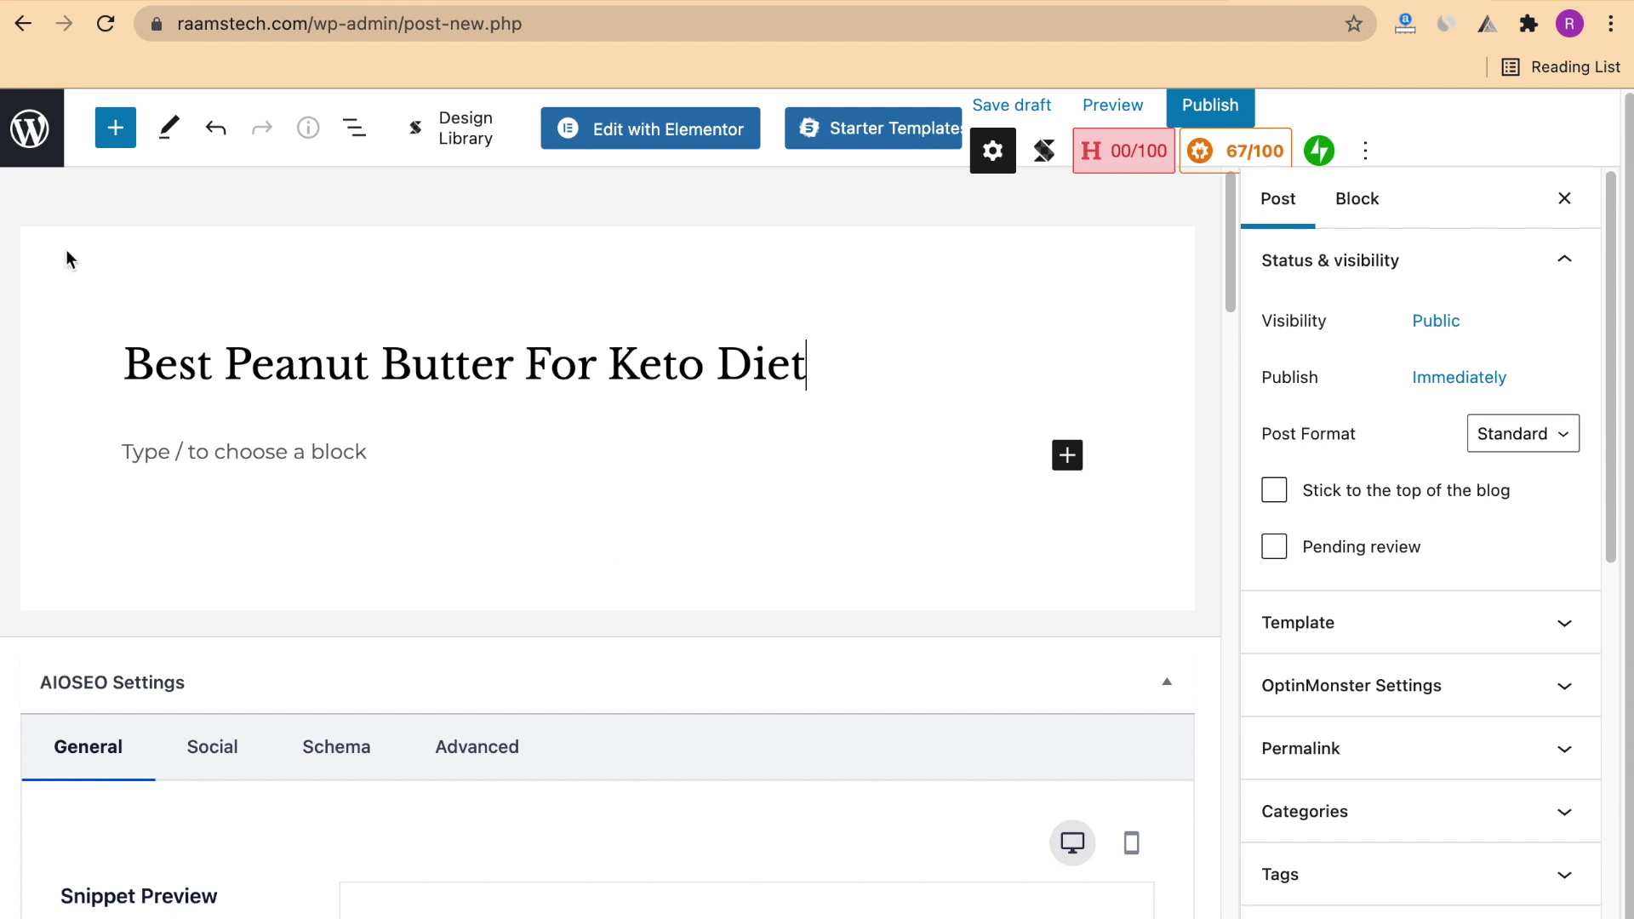
# Switch back to the picked keyword list on keyword.io
pyautogui.click(119, 3)
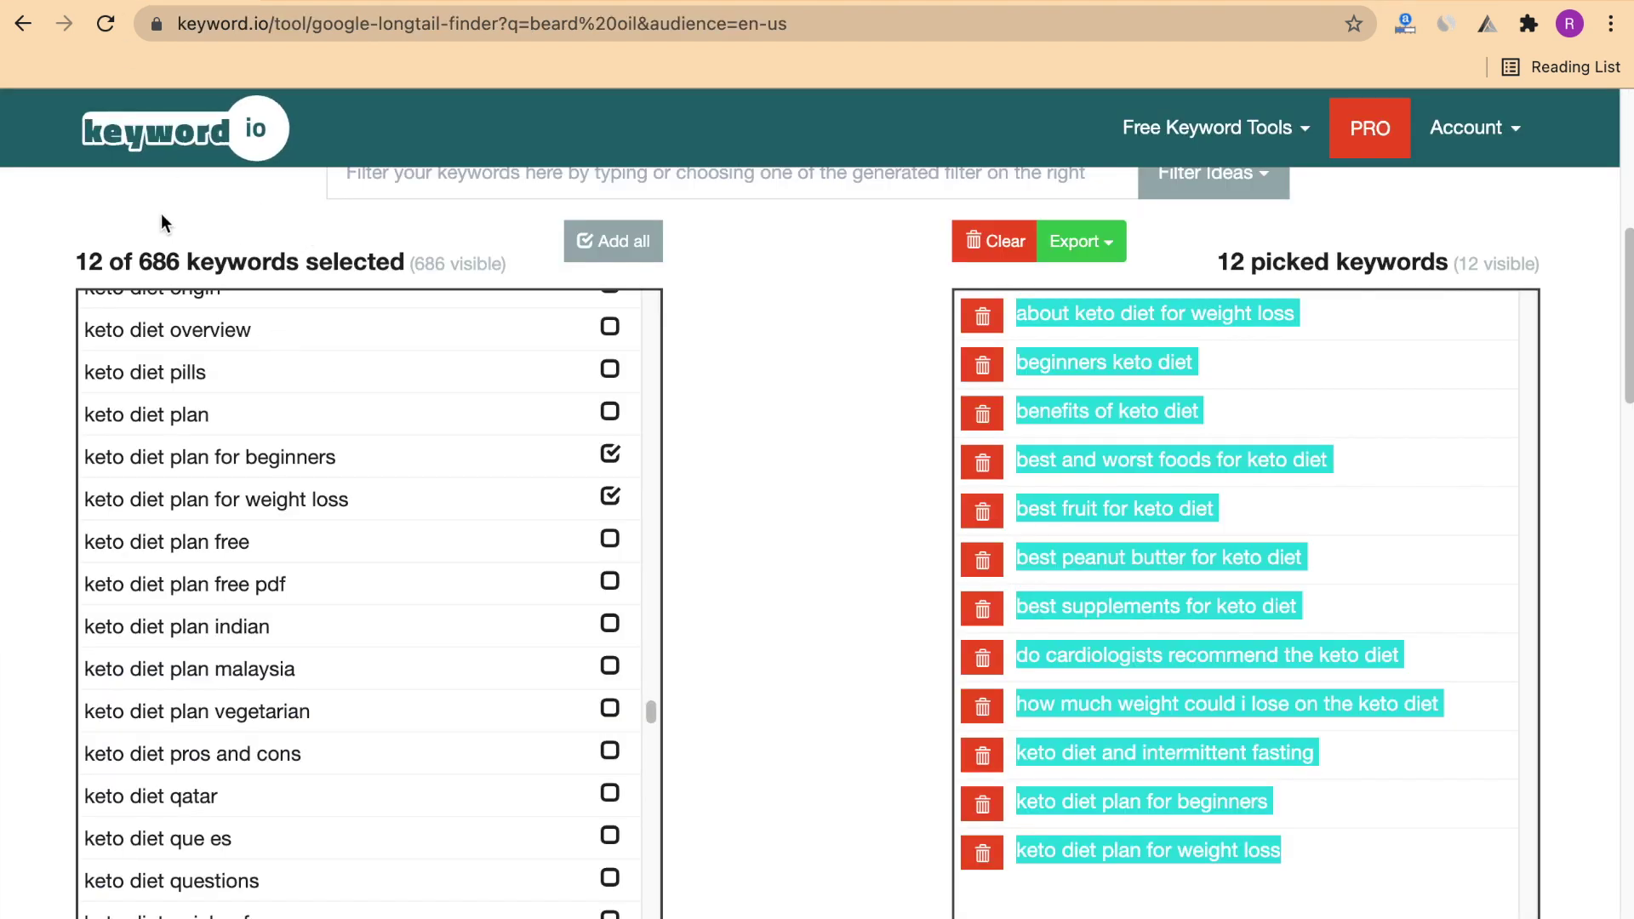